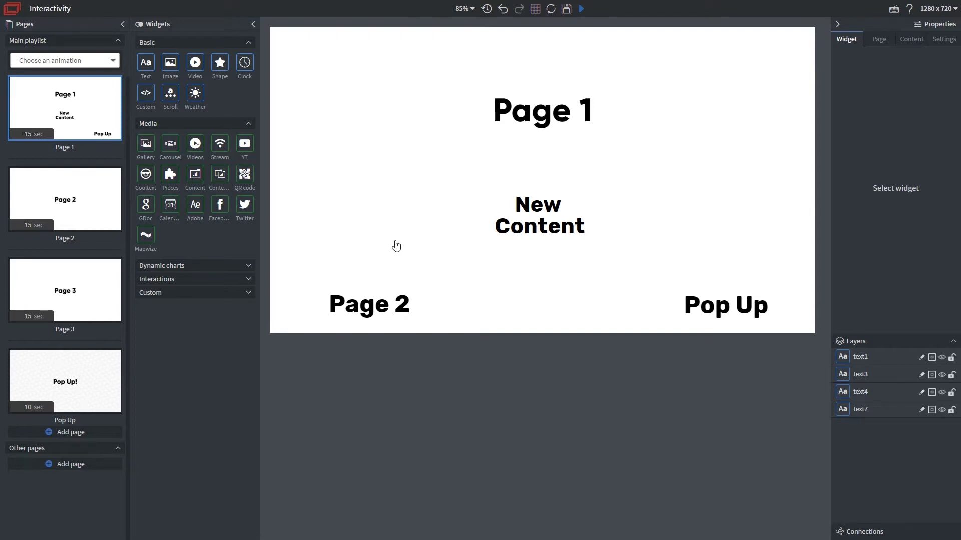
Step: Expand the Interactions widget group and examine the display duration of Page 1
left_click(139, 281)
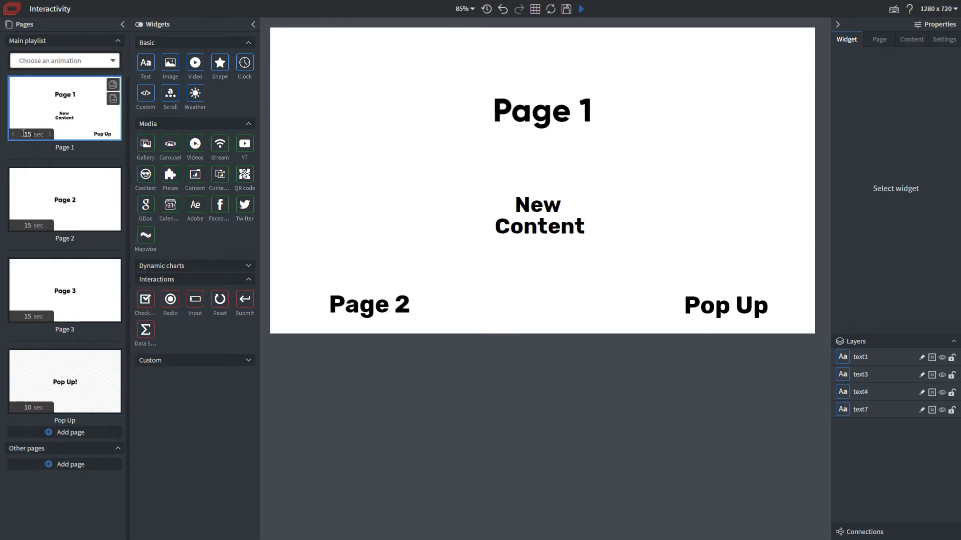
double_click(29, 134)
left_click(34, 134)
left_click_drag(32, 134, 22, 133)
left_click(23, 133)
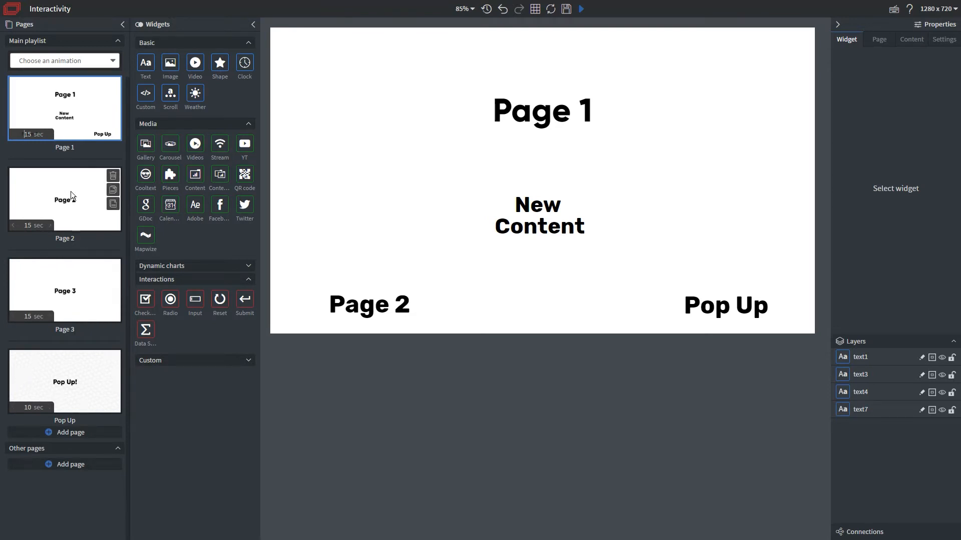
Step: Turn off automatic page scrolling after the delay in Page 1's dynamic page settings
left_click(879, 40)
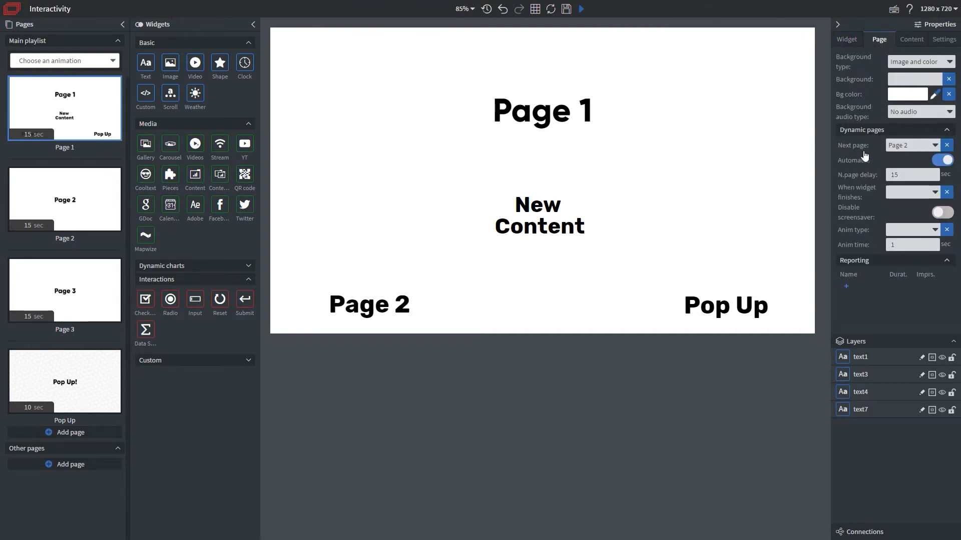
left_click(947, 161)
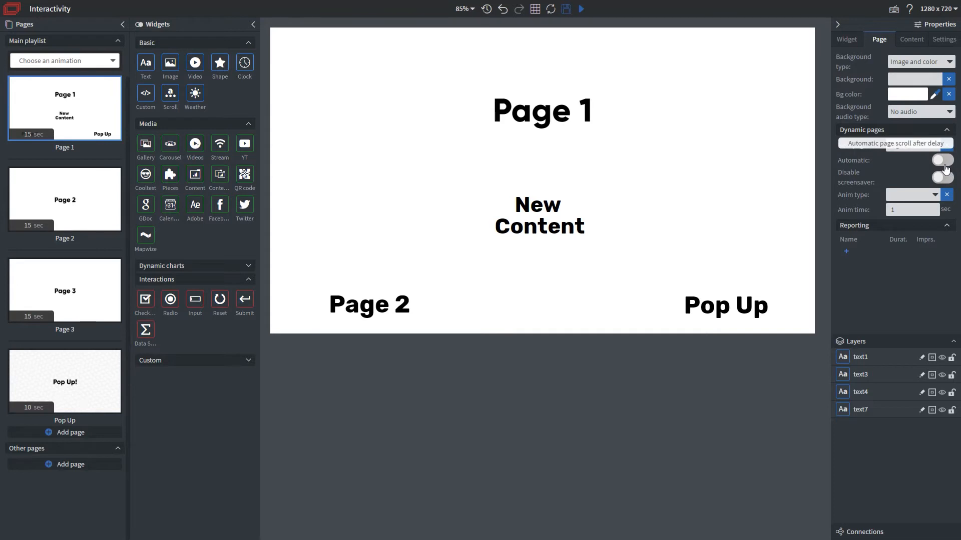
left_click(28, 134)
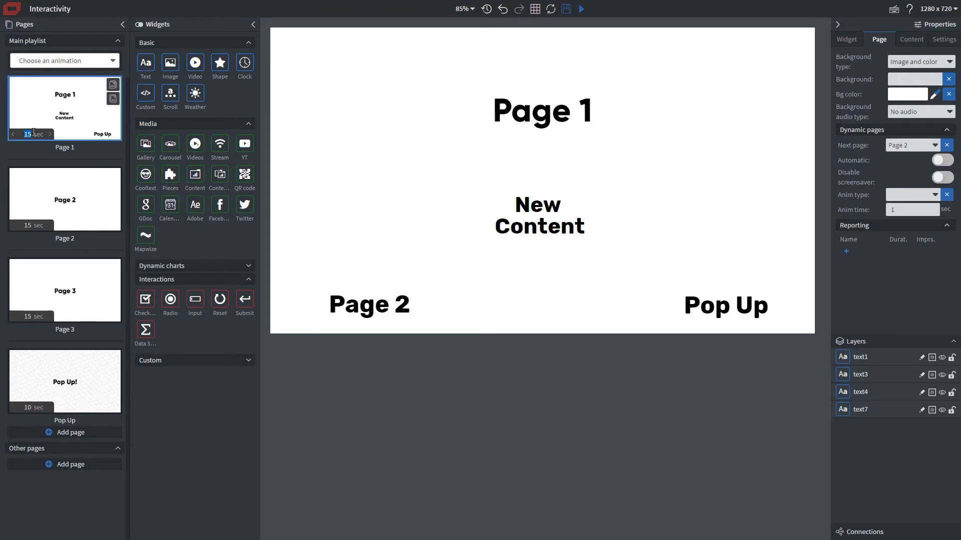
mouse_move(78, 196)
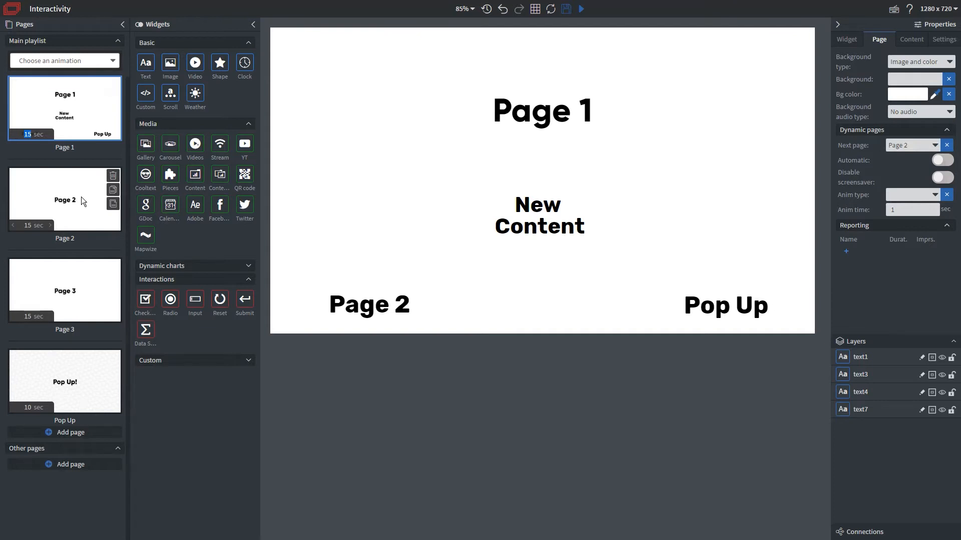
left_click(458, 179)
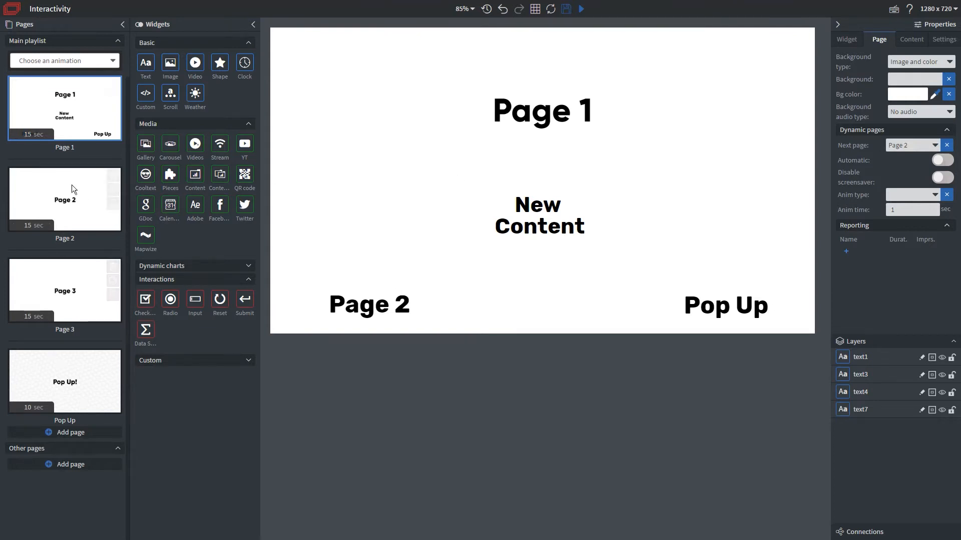
mouse_move(79, 386)
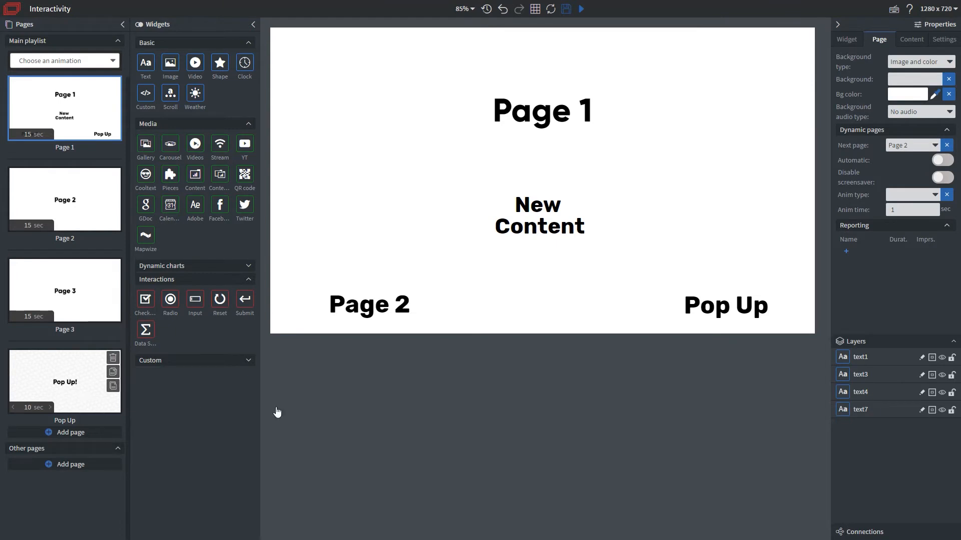
Step: Enable returning to the default page after no interaction in the content settings, with a return page delay of 15 seconds
left_click(912, 40)
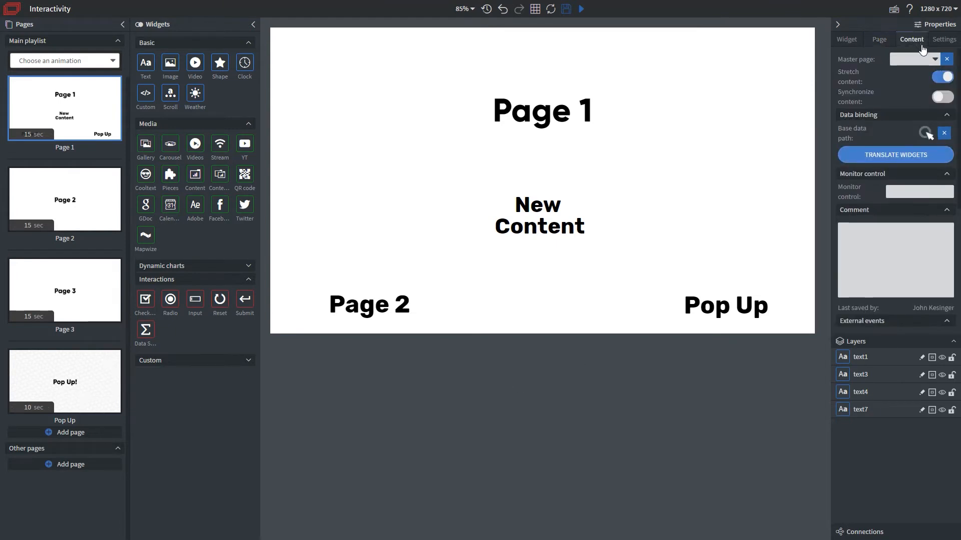
scroll(881, 234, "down", 3)
scroll(881, 234, "down", 2)
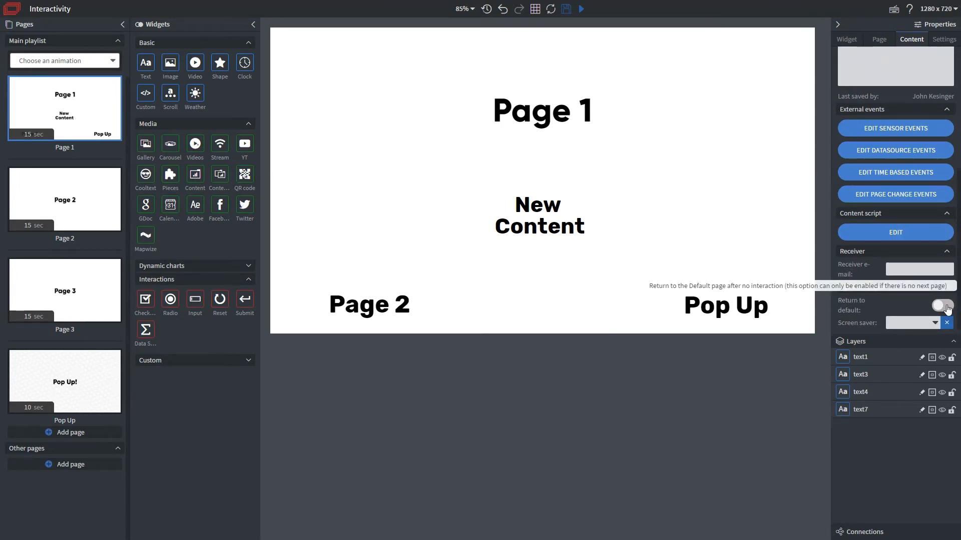
left_click(948, 308)
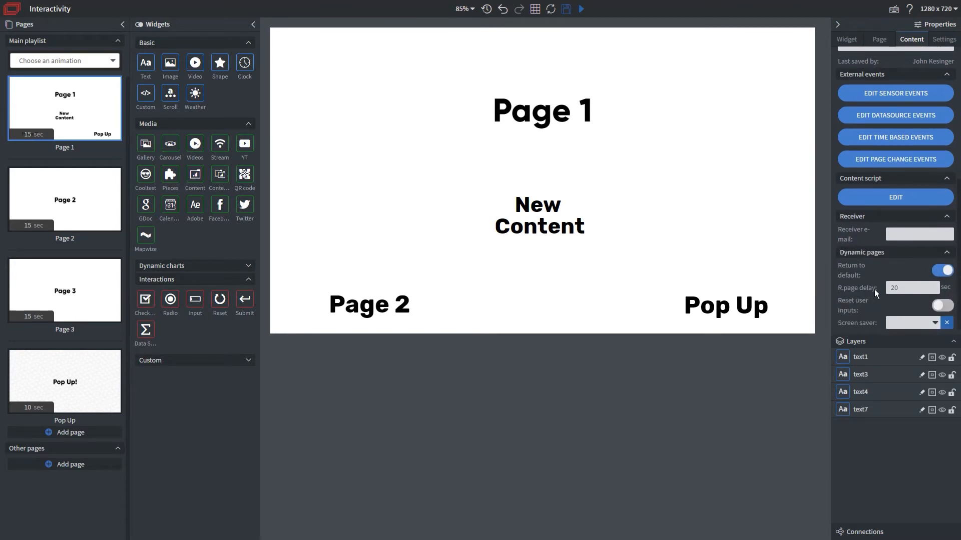
double_click(891, 288)
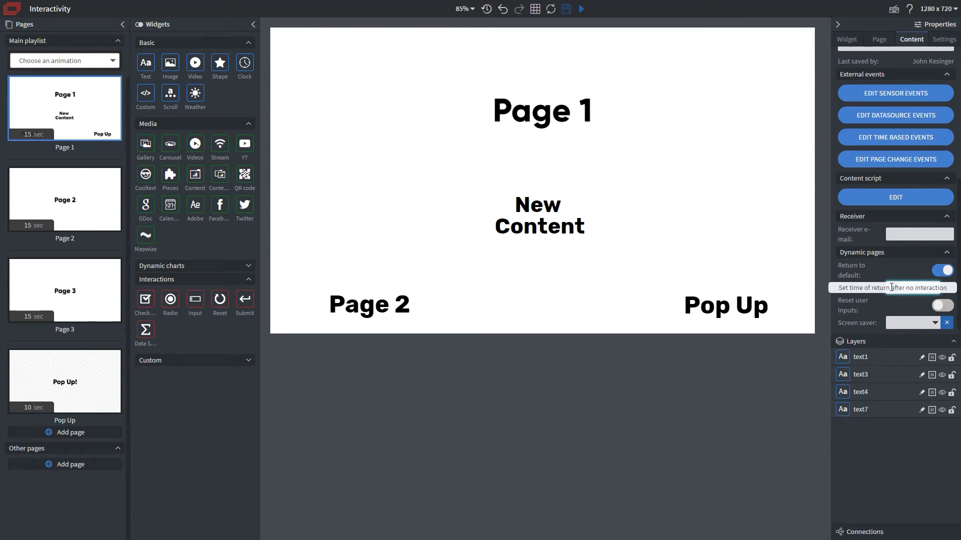
type("15")
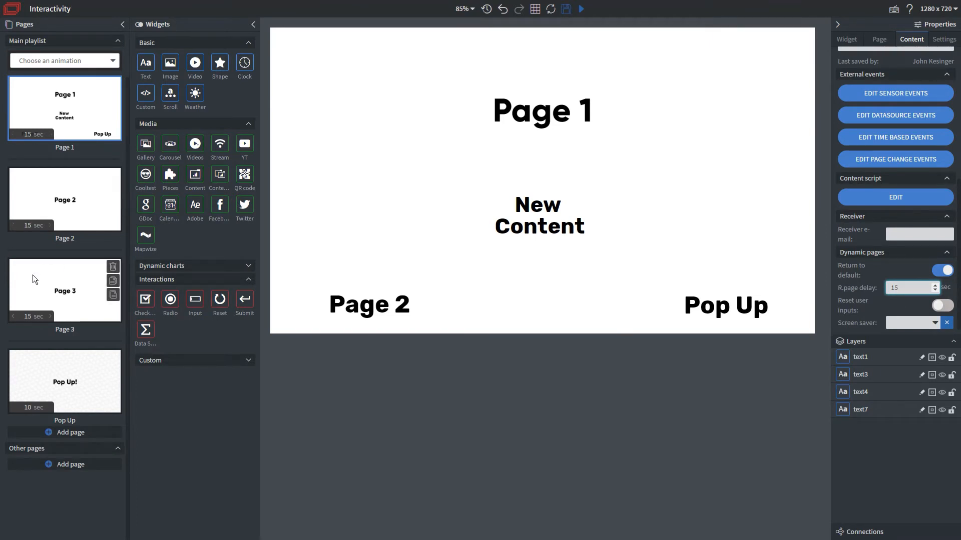
left_click(695, 202)
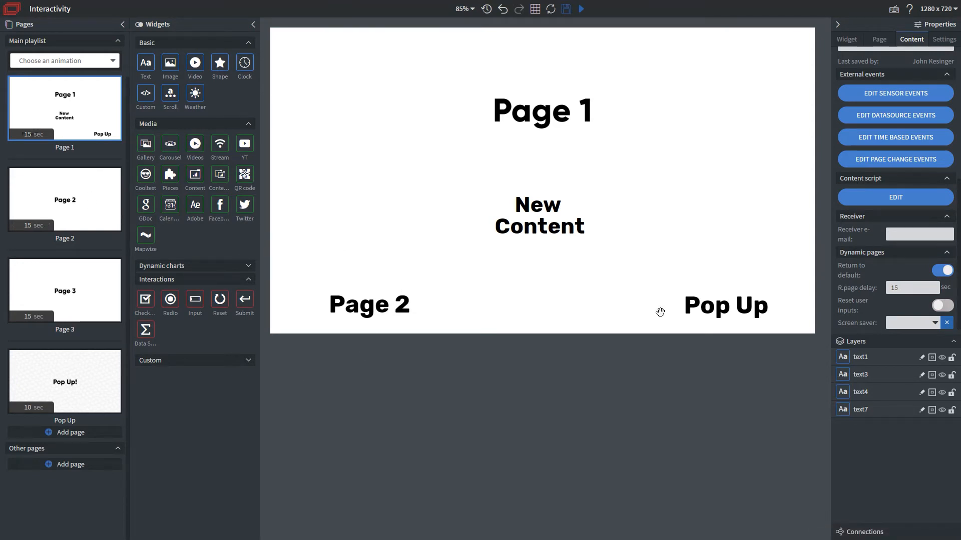
Step: Set the click type of the "Page 2" text on Page 1 to Jump, with Page 2 as the target page
left_click(344, 307)
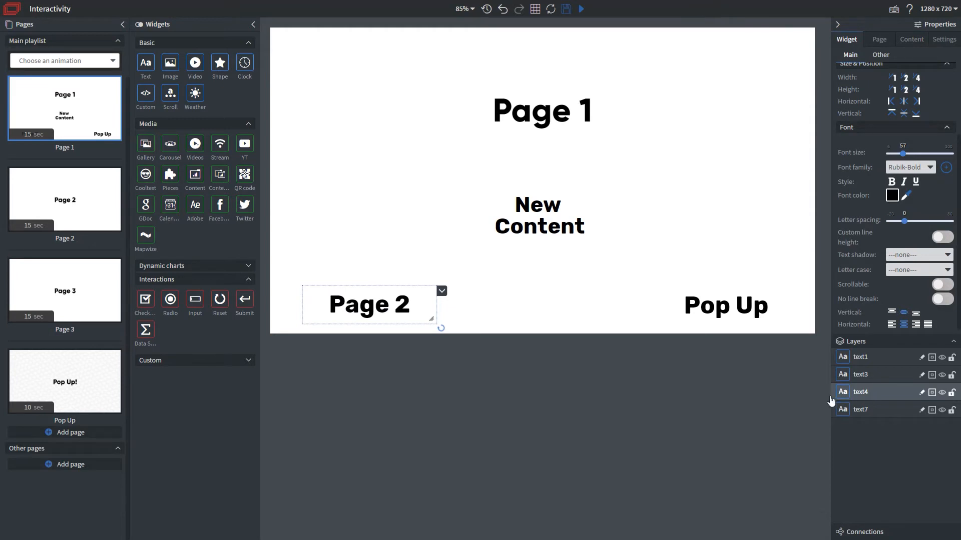
scroll(876, 177, "up", 3)
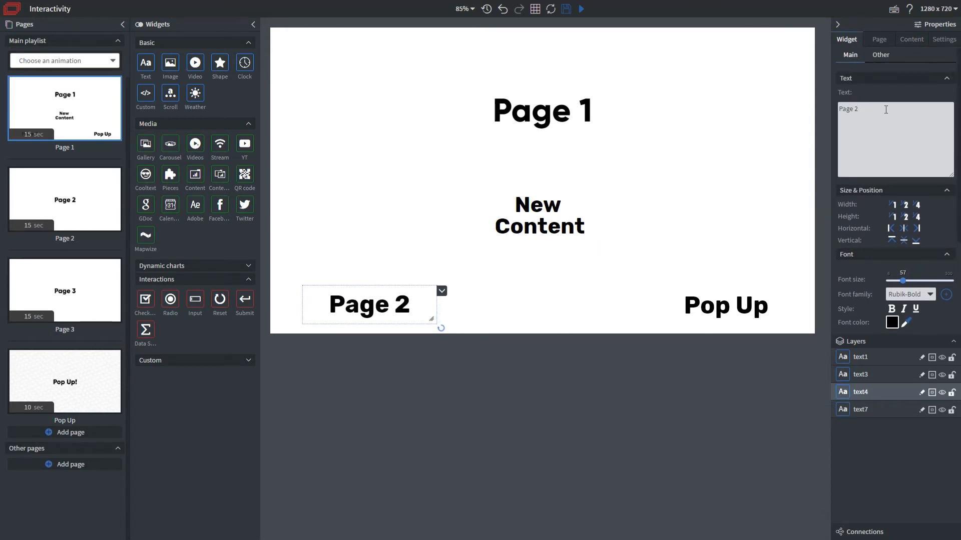
left_click(885, 59)
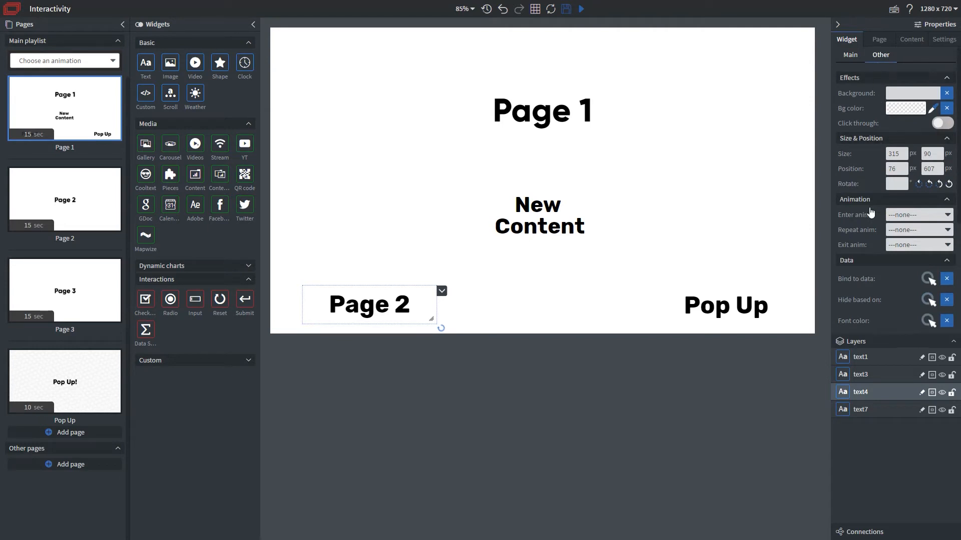
scroll(870, 212, "down", 3)
scroll(870, 212, "down", 1)
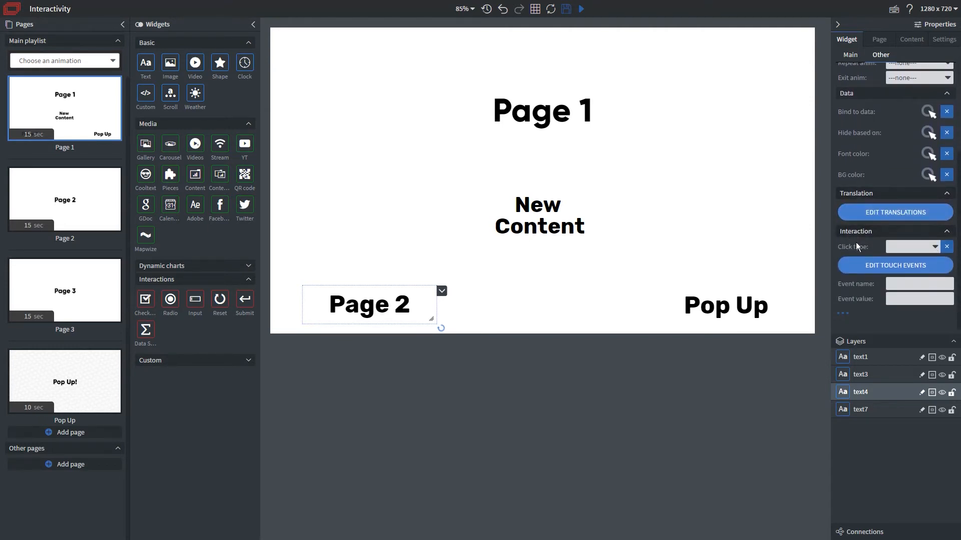
left_click(919, 248)
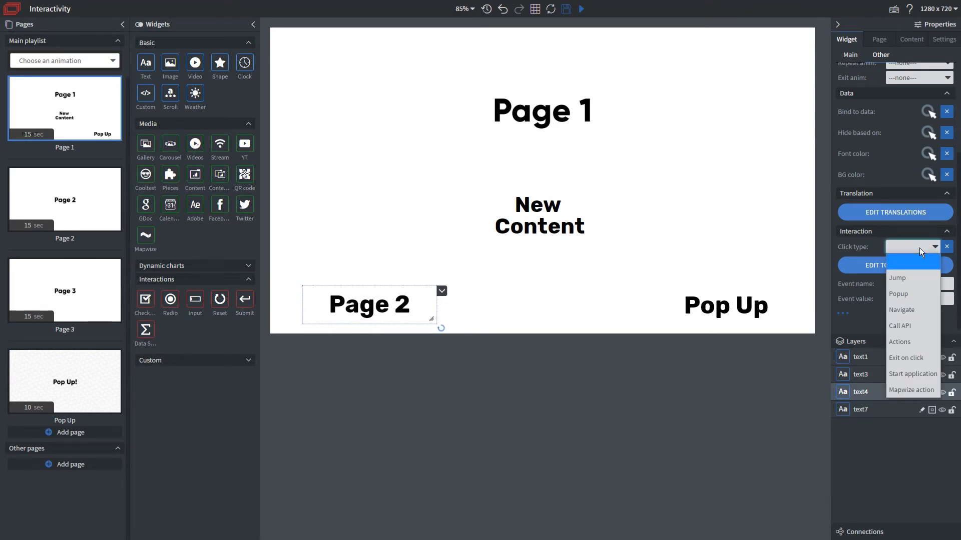
left_click(903, 278)
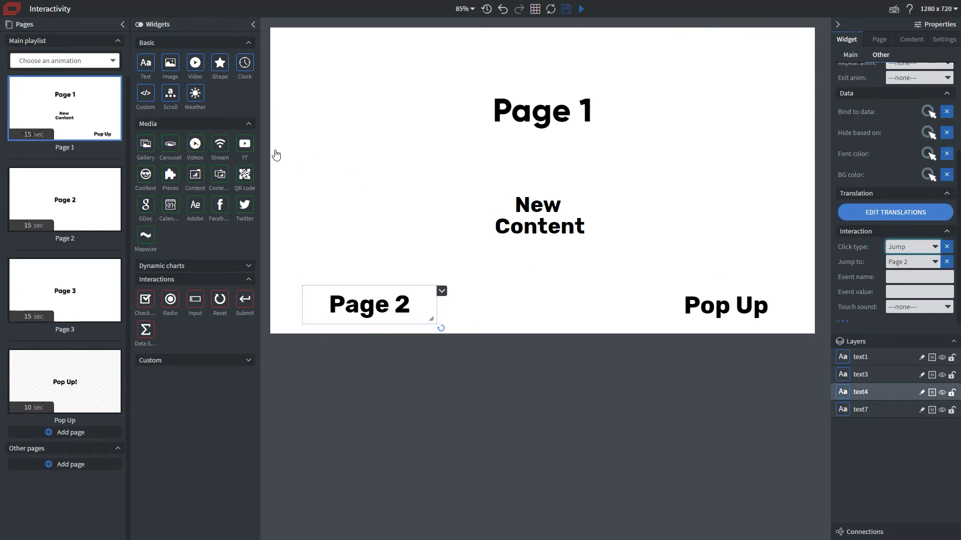
mouse_move(77, 185)
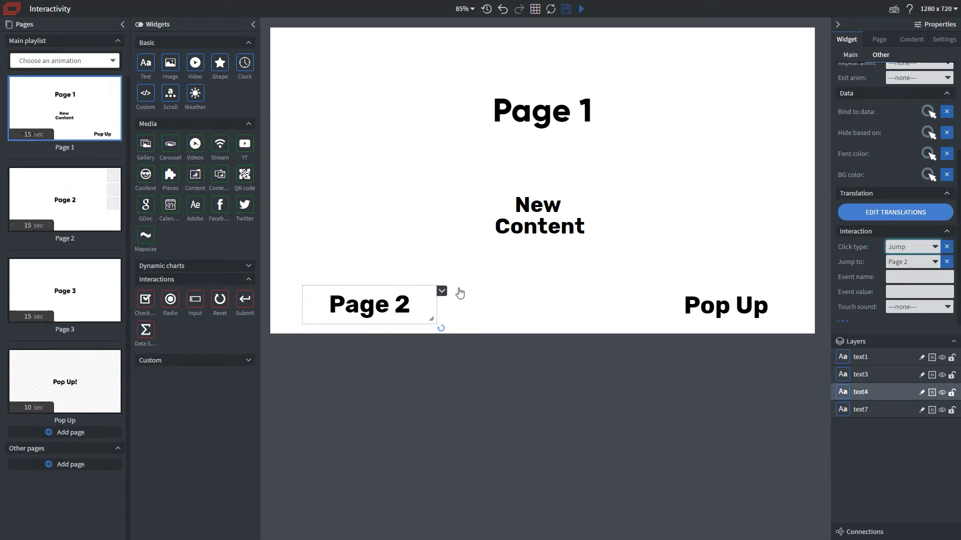
left_click(899, 261)
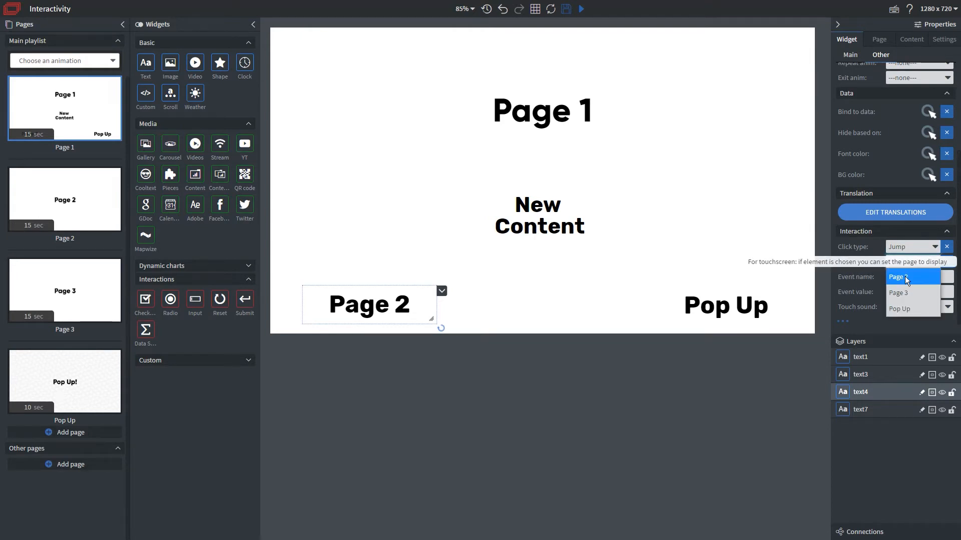
left_click(904, 278)
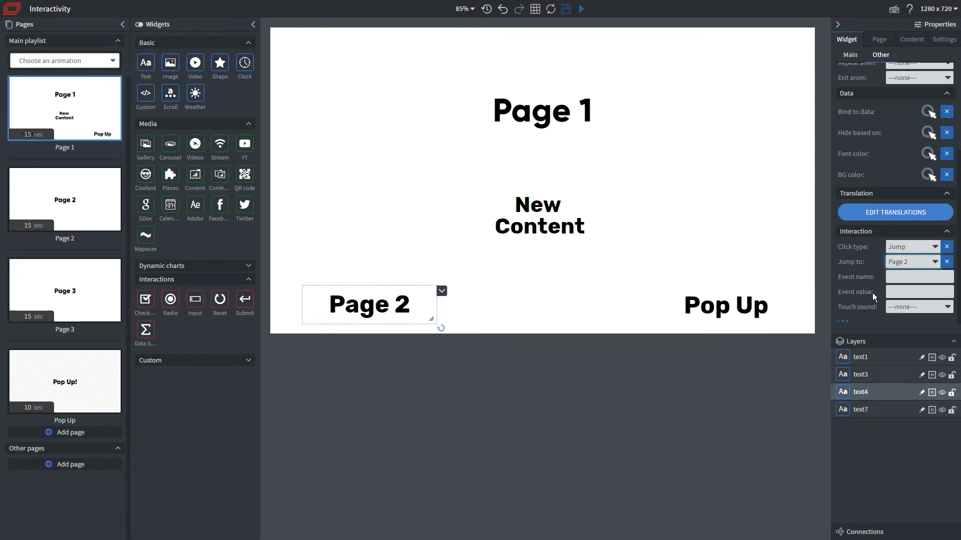
Step: Save the content and test the "Page 2" text's jump in a preview from the start
left_click(569, 10)
mouse_move(579, 10)
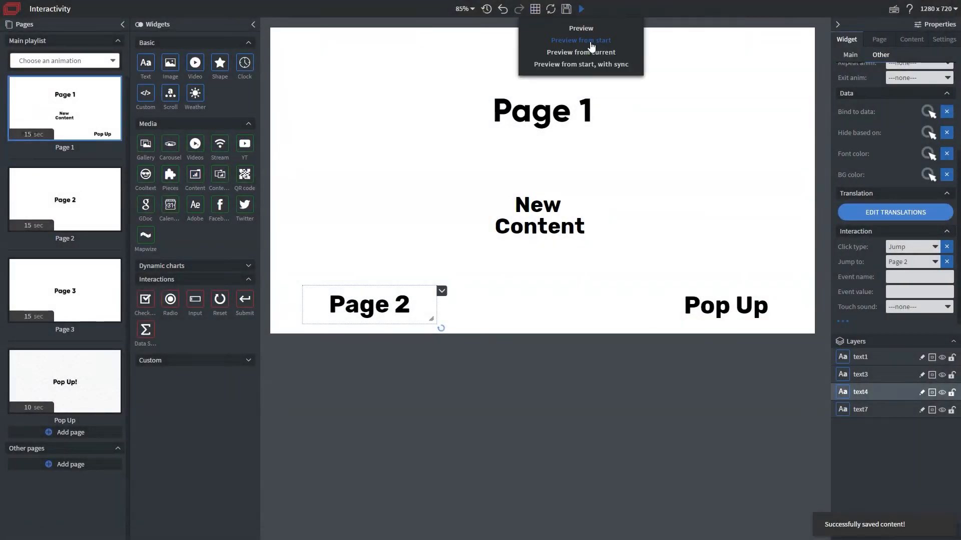
left_click(580, 40)
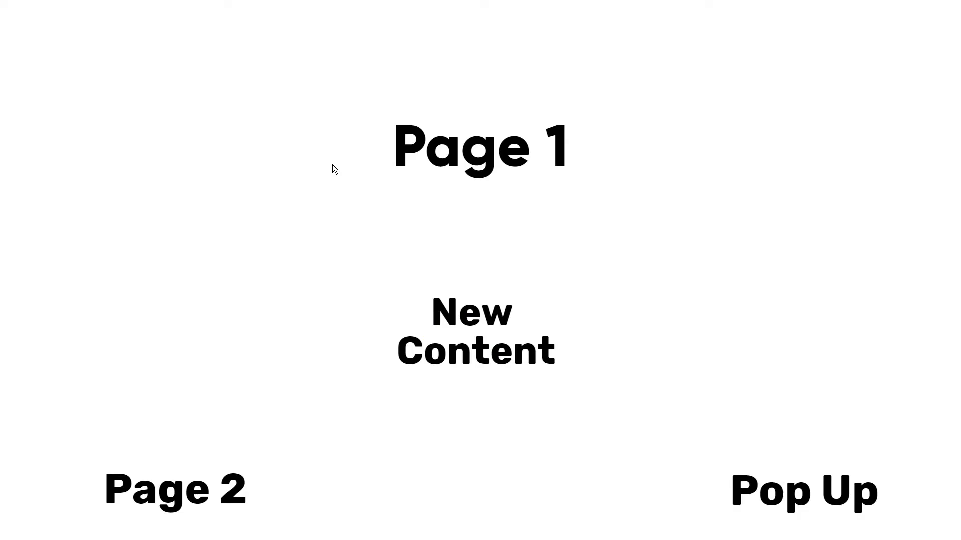
left_click(158, 500)
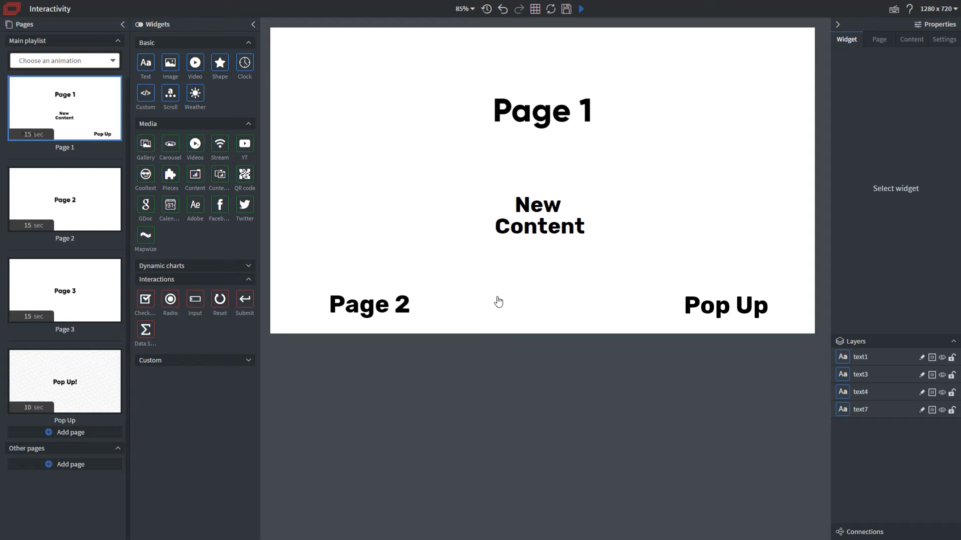
Step: Set the click type of the "Pop Up" text on Page 1 to Popup, with the Pop Up page as its target
left_click(727, 306)
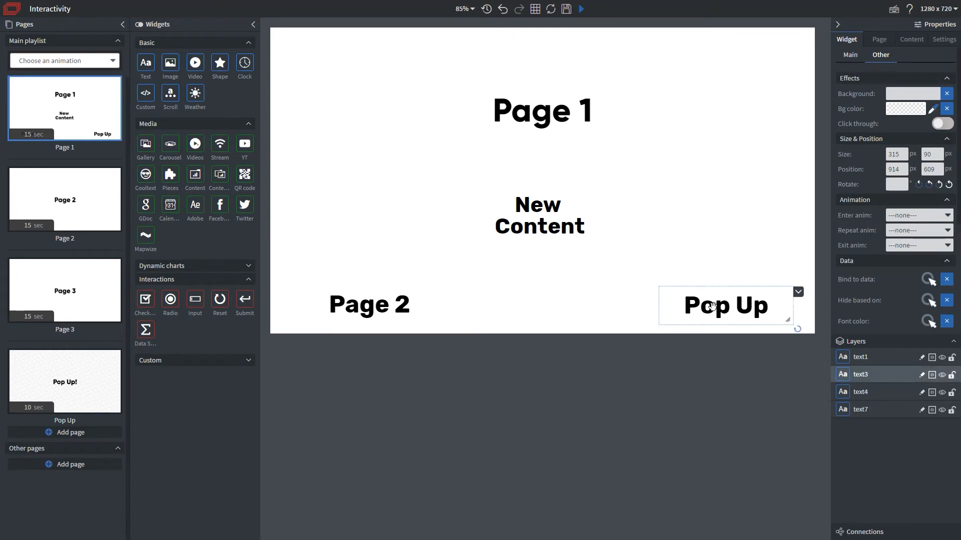
scroll(883, 244, "down", 3)
scroll(883, 244, "down", 1)
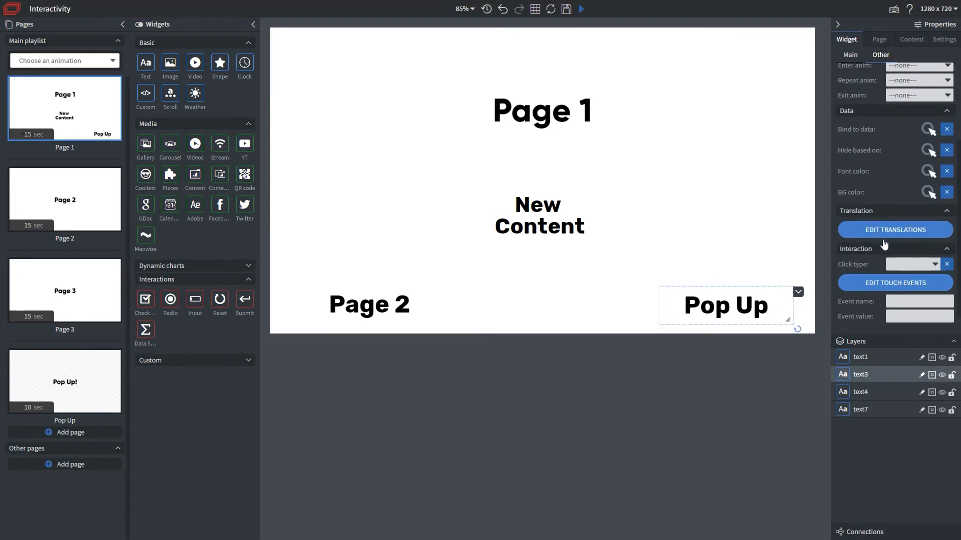
left_click(905, 263)
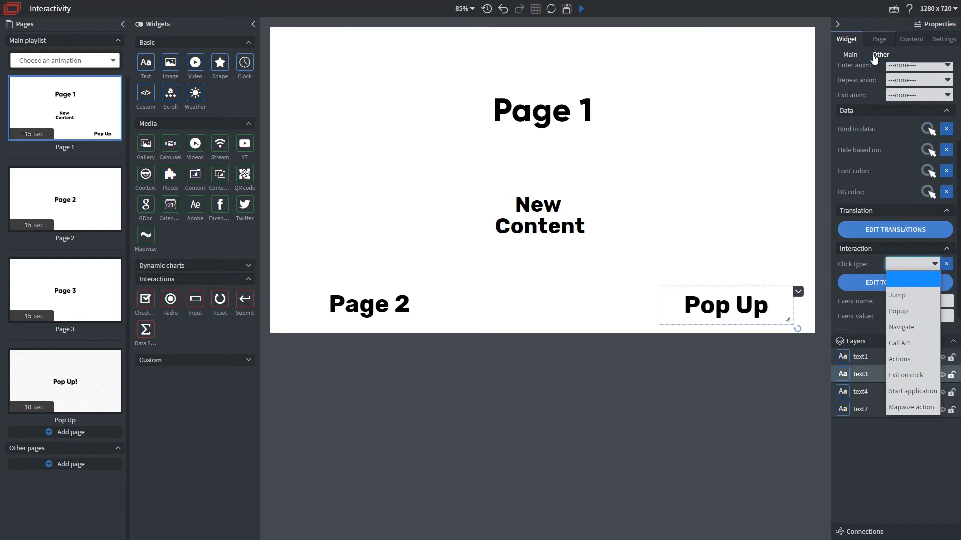
left_click(923, 306)
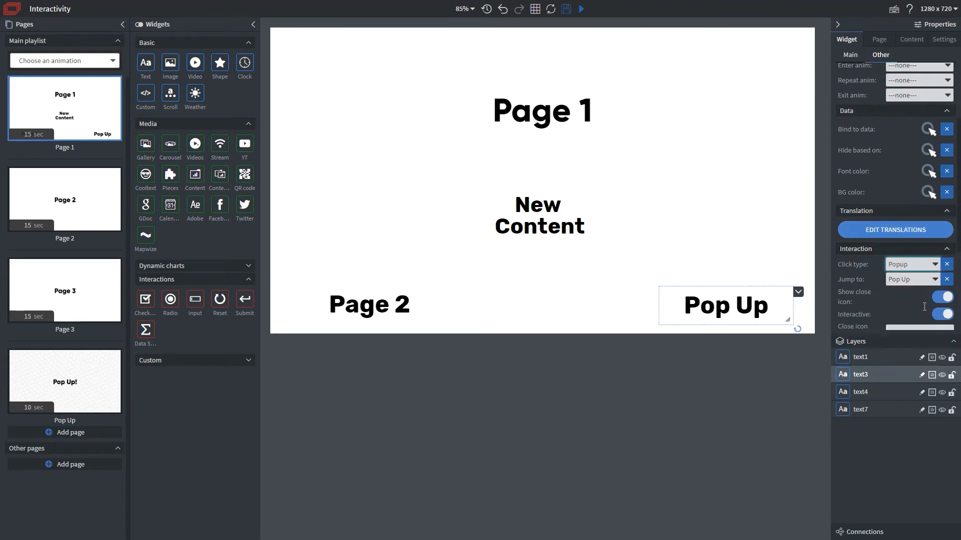
scroll(875, 303, "down", 4)
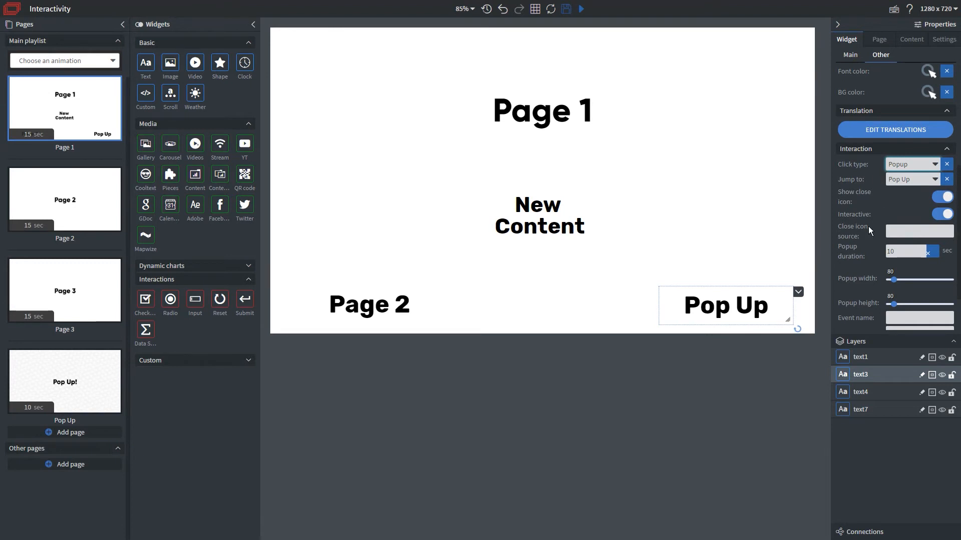
scroll(875, 229, "down", 1)
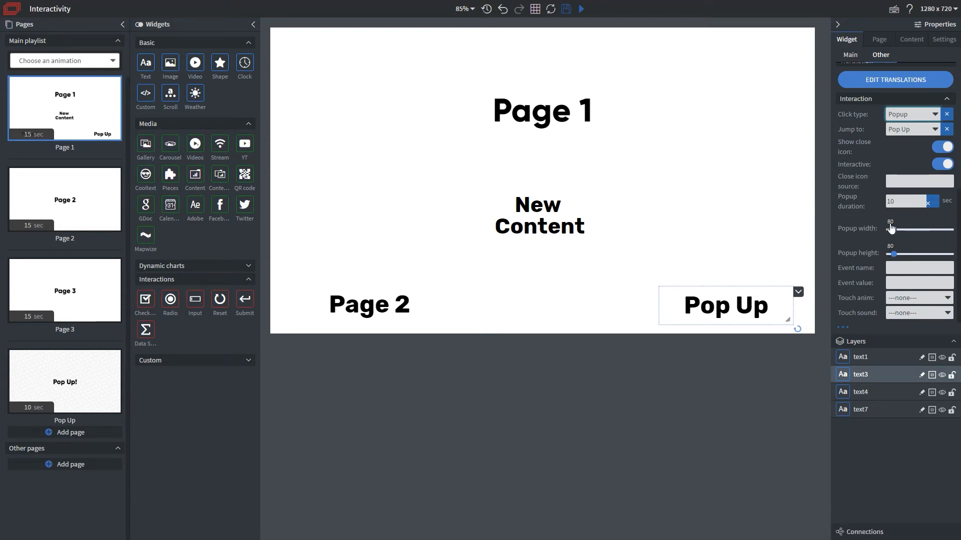
scroll(898, 220, "up", 1)
left_click(902, 250)
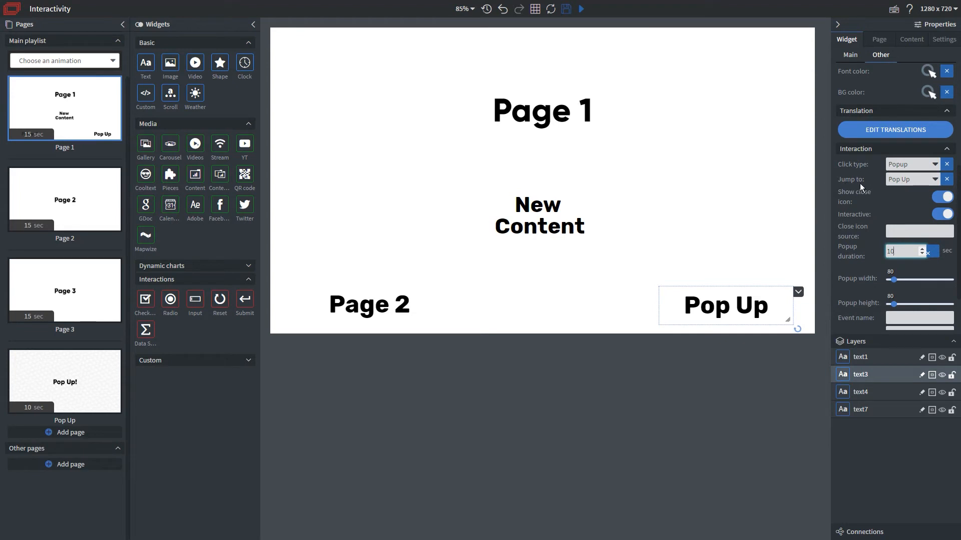
left_click(902, 183)
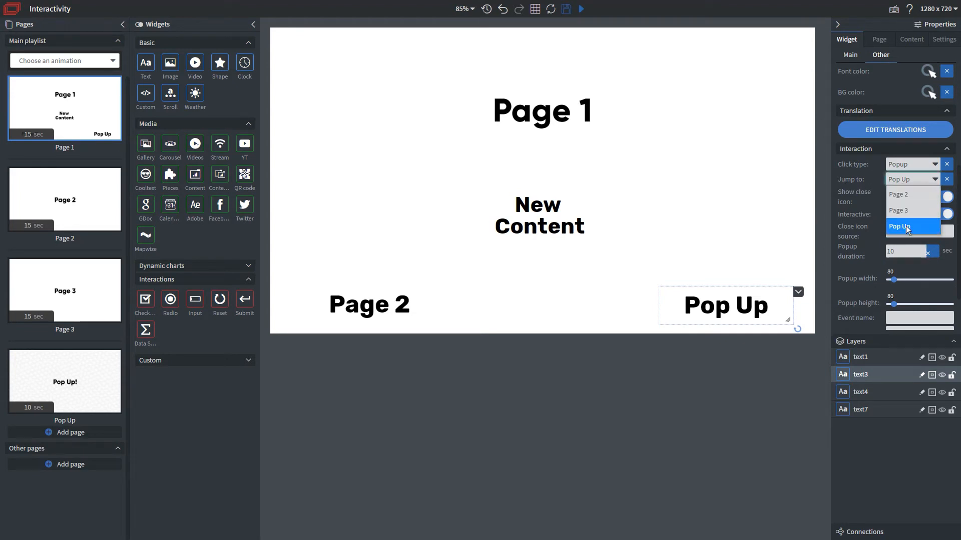
left_click(898, 180)
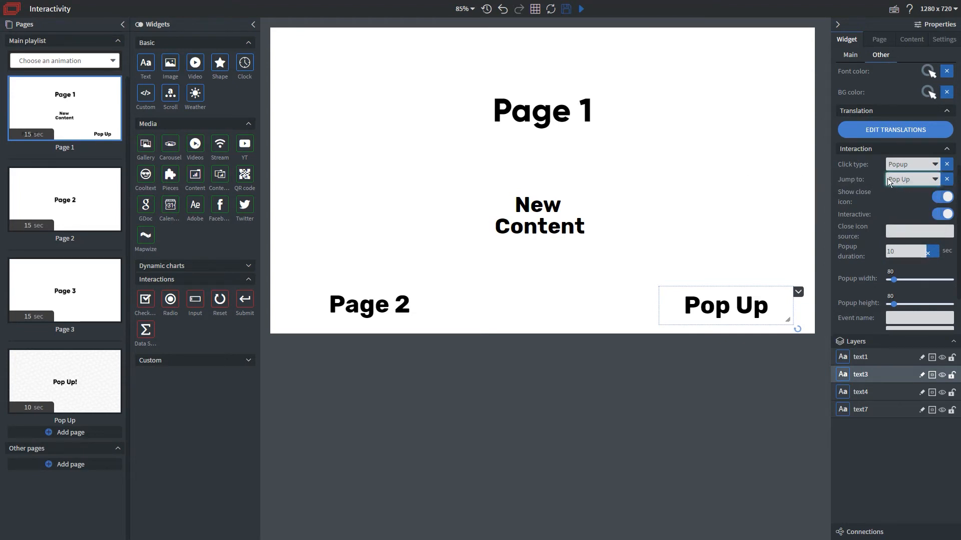
Step: Save the content and test opening and closing the "Pop Up" text's popup in a preview, returning to the editor
left_click(568, 9)
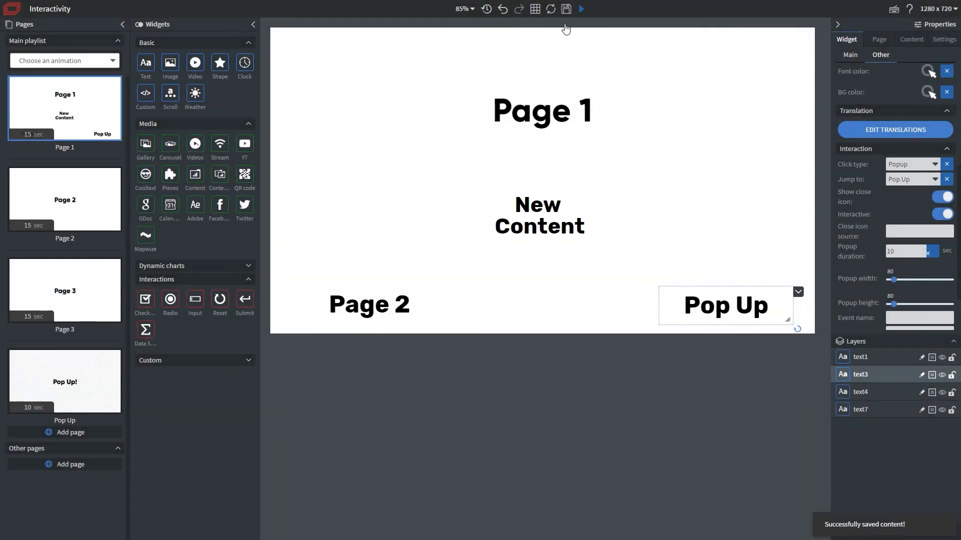
mouse_move(583, 10)
left_click(587, 50)
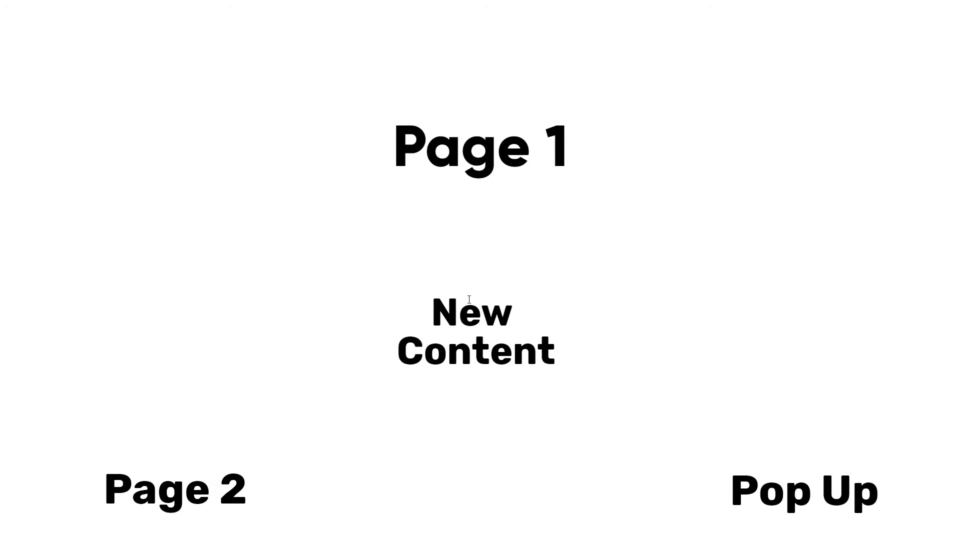
left_click(785, 498)
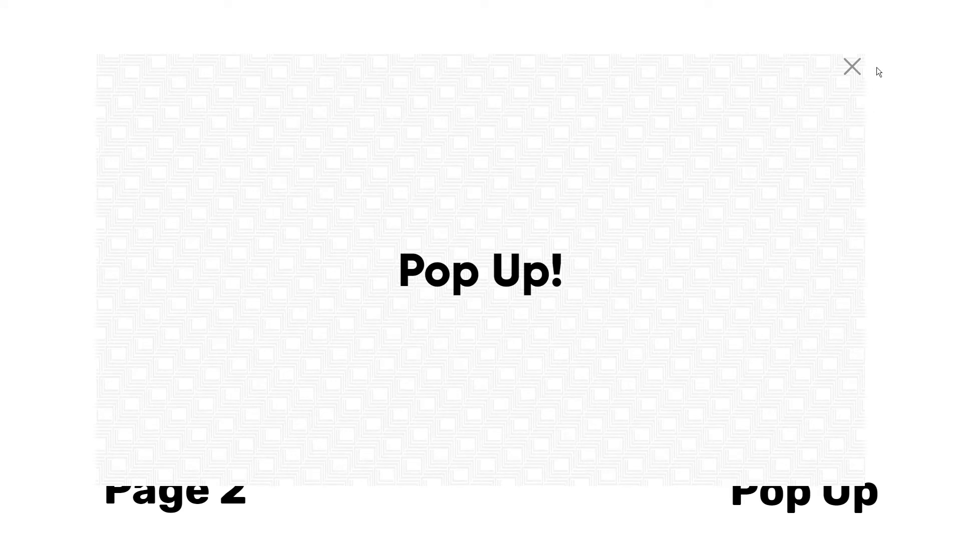
left_click(852, 67)
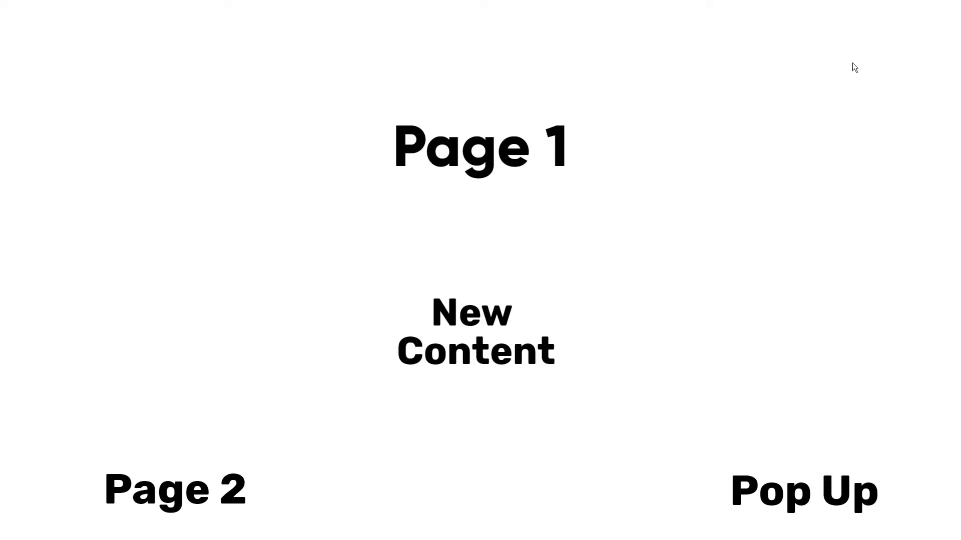
key("Escape")
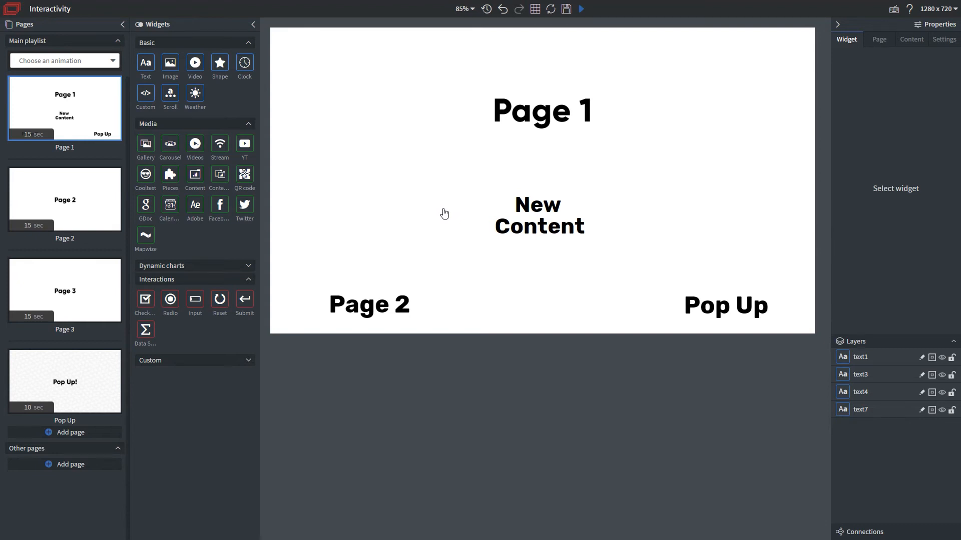
Step: Set the click type of the "New Content" text on Page 1 to Navigate, with Interactivity 2 as the target content
left_click(536, 219)
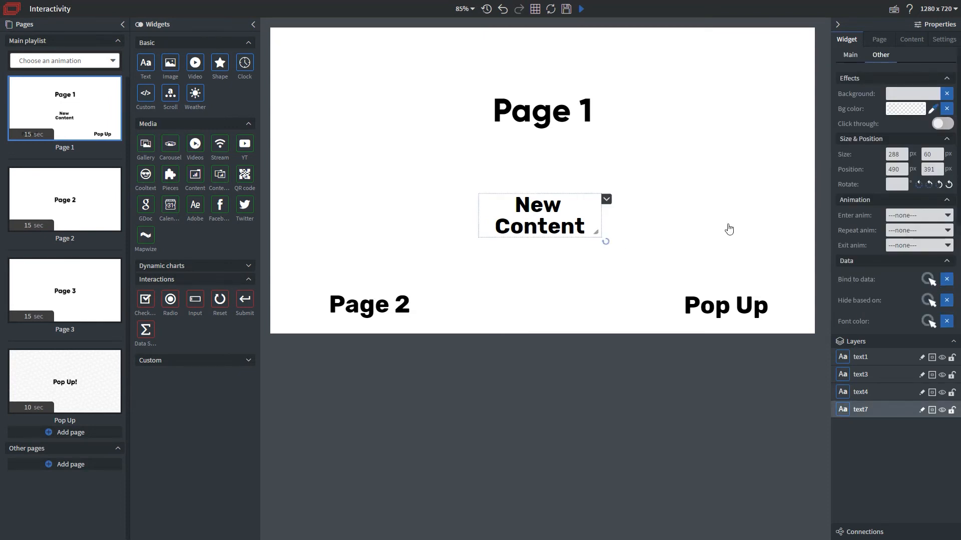
scroll(900, 225, "down", 3)
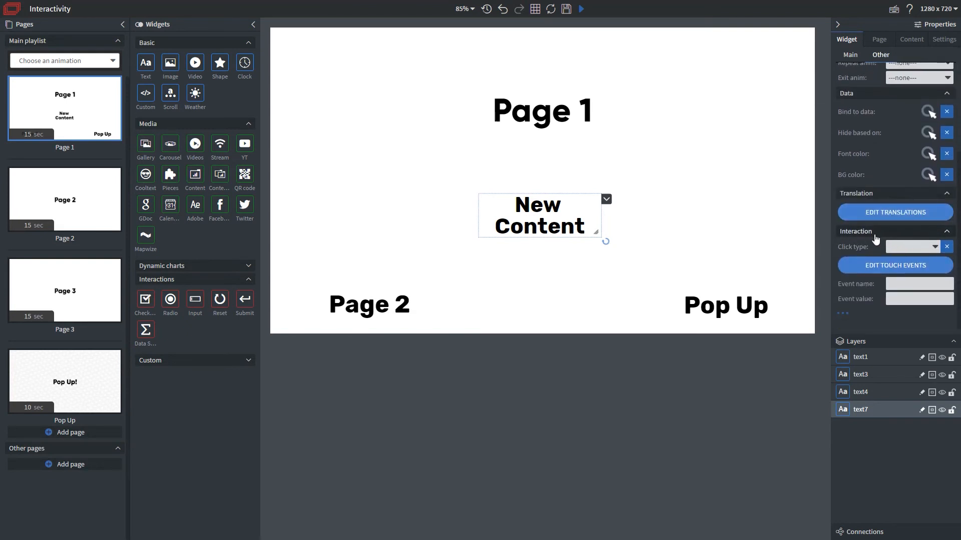
left_click(908, 246)
left_click(919, 309)
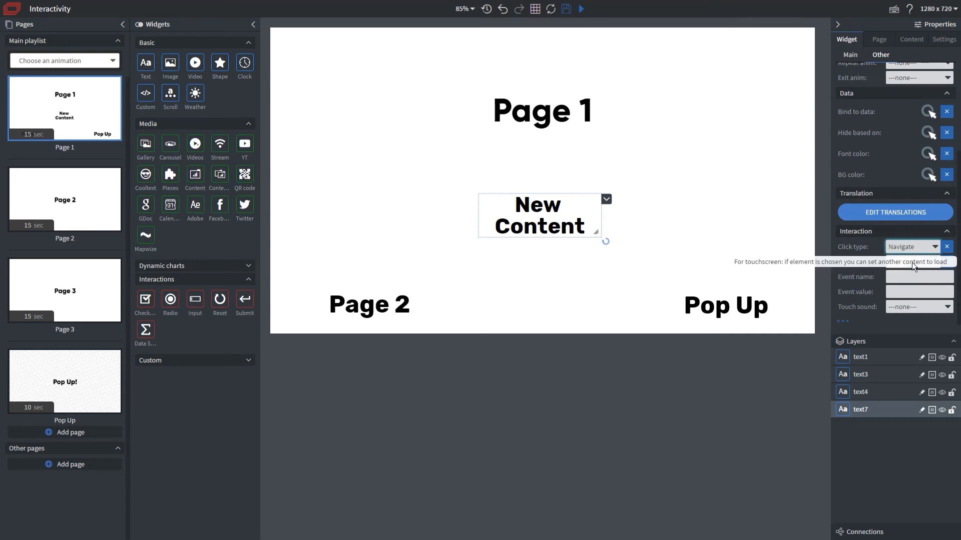
left_click(912, 263)
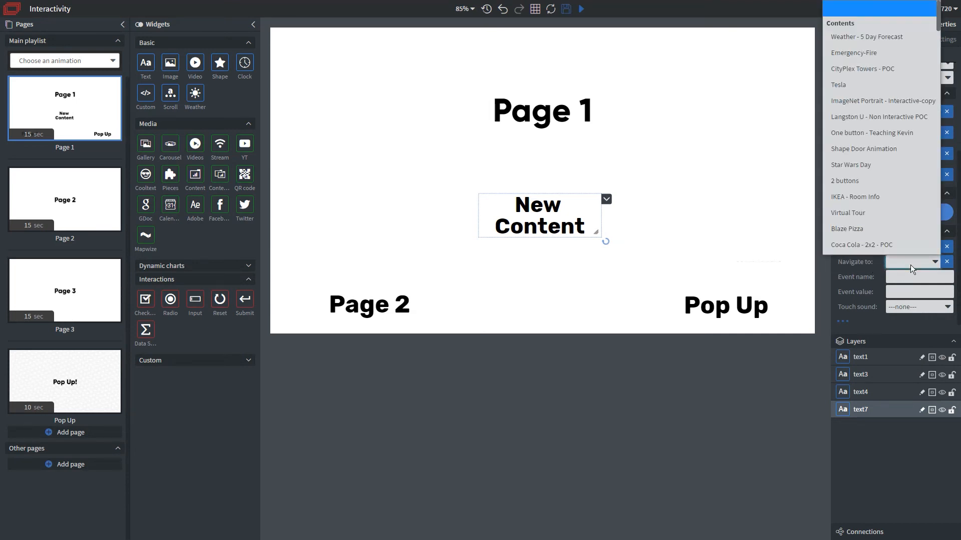
scroll(885, 200, "down", 1)
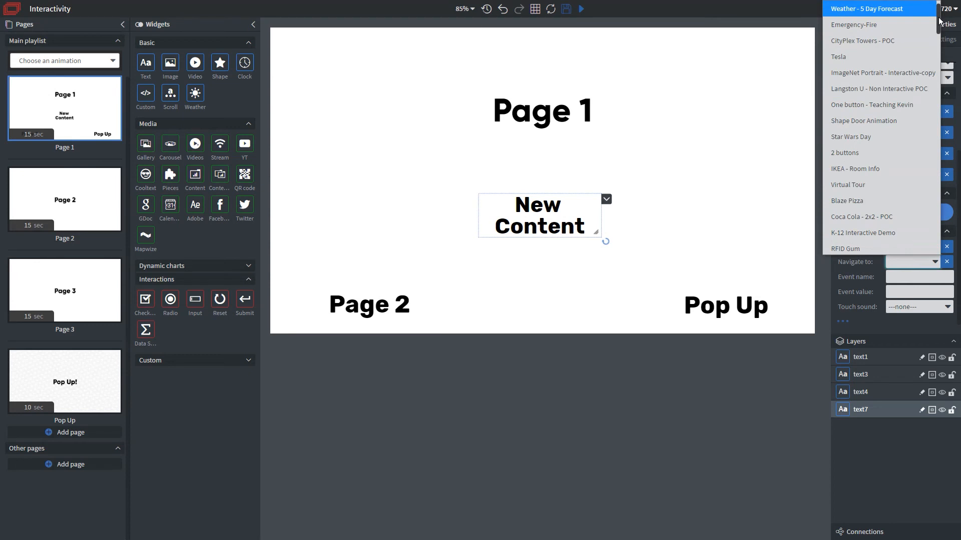
left_click_drag(942, 20, 947, 80)
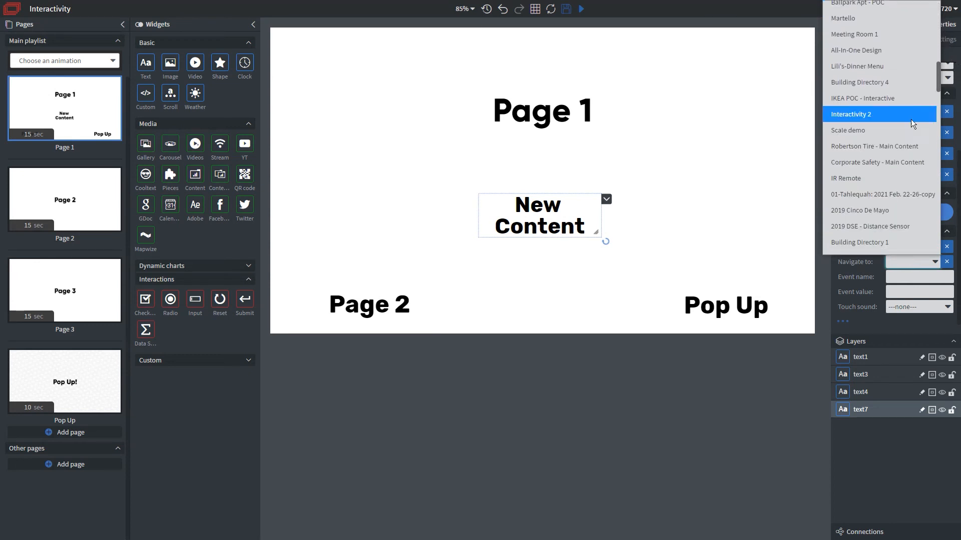
left_click(878, 116)
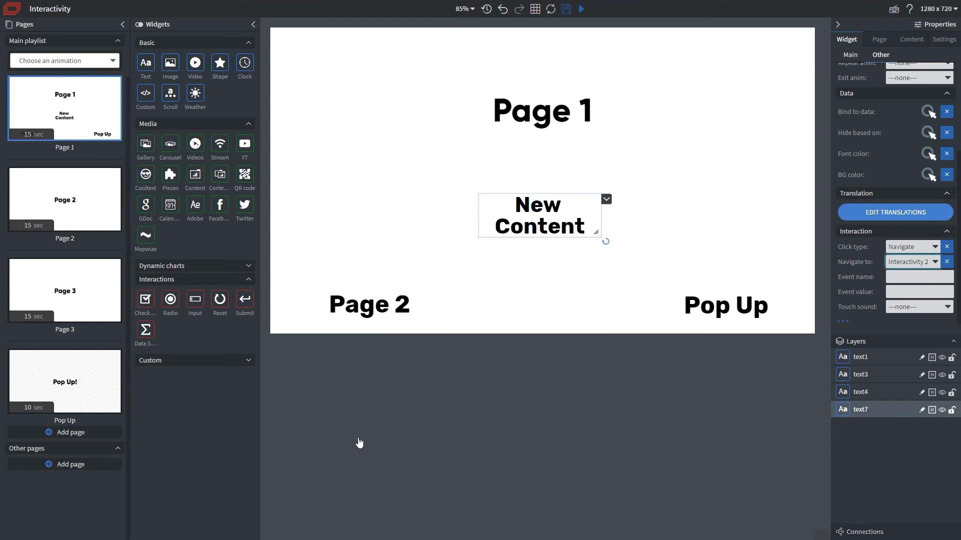
Step: Save the content and test the "New Content" text's navigation in a preview from the start
left_click(581, 9)
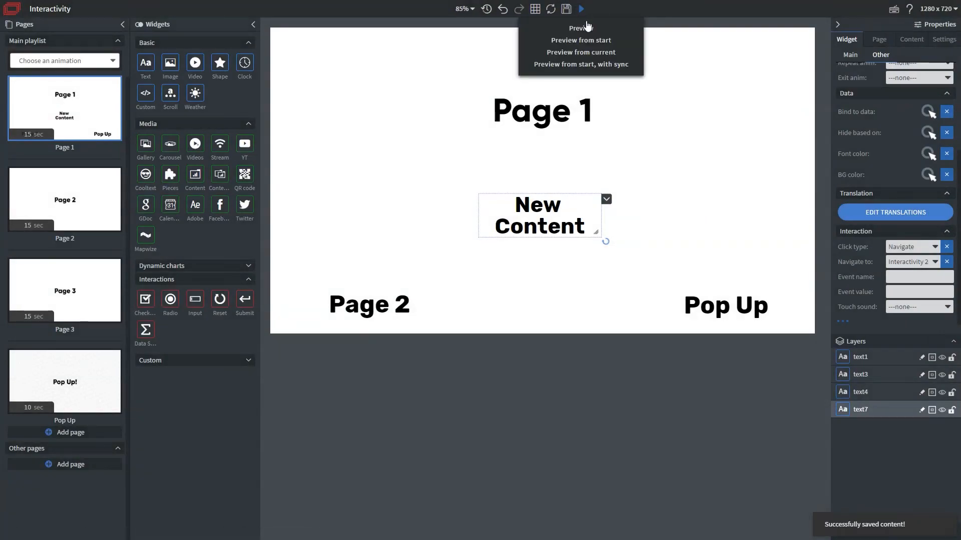
left_click(584, 43)
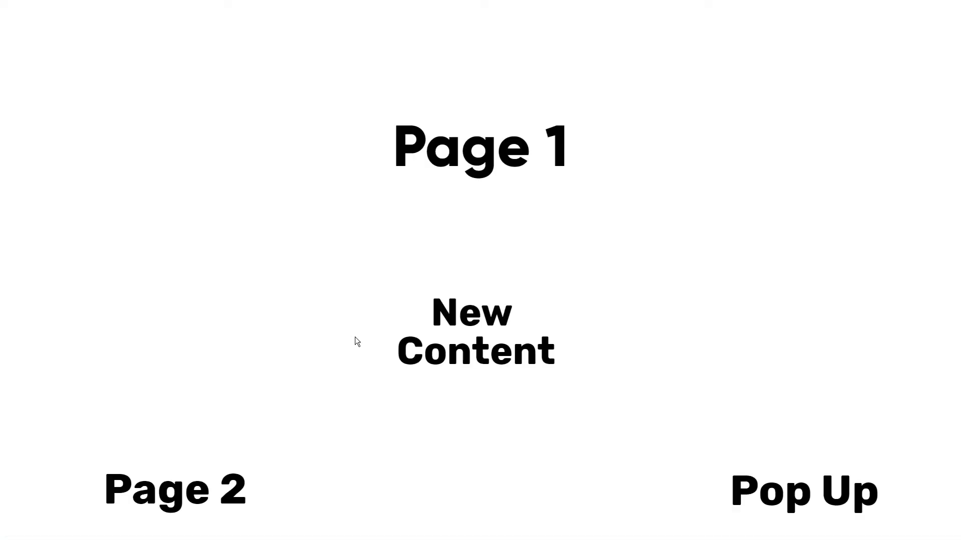
left_click(479, 318)
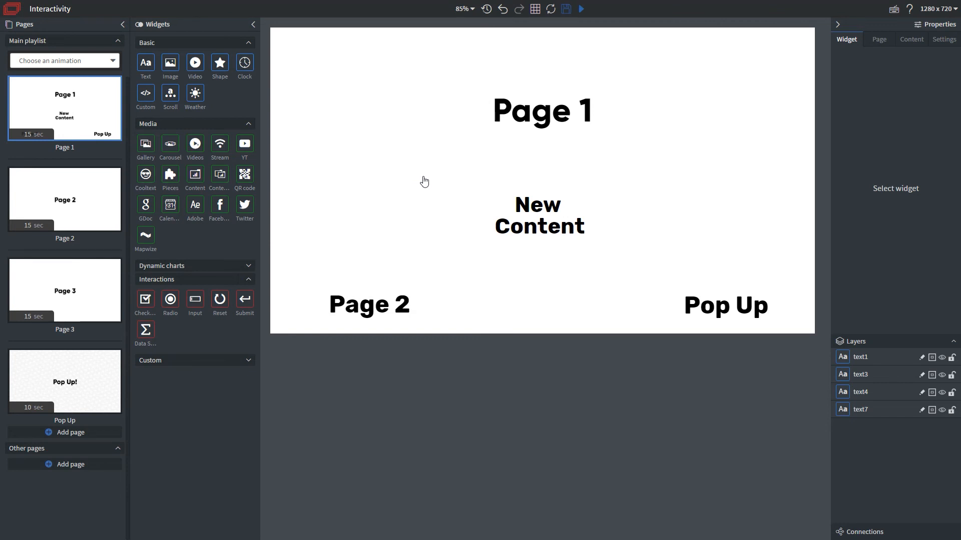
Step: Set the click type of the "Page 2" text on Page 1 to Actions and open its touch events for editing
left_click(364, 309)
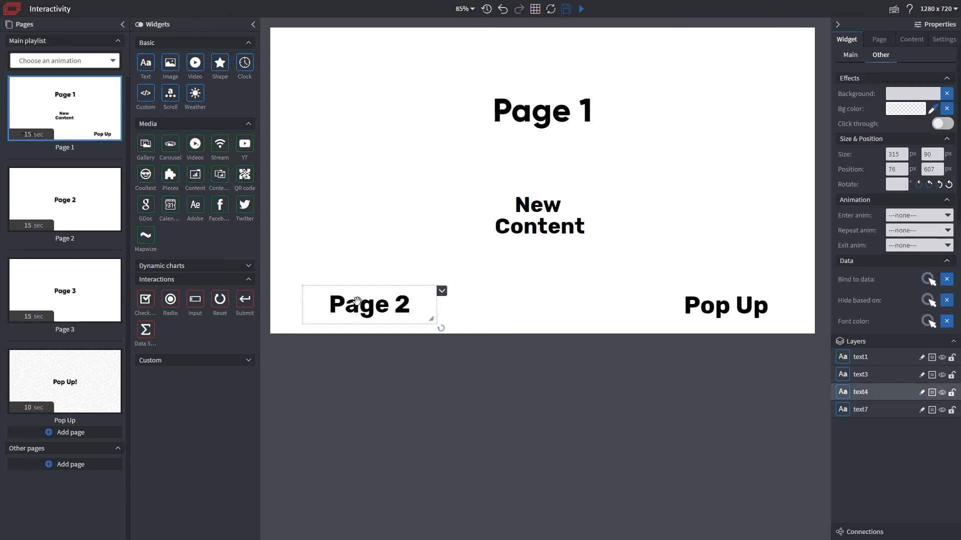
scroll(890, 200, "down", 3)
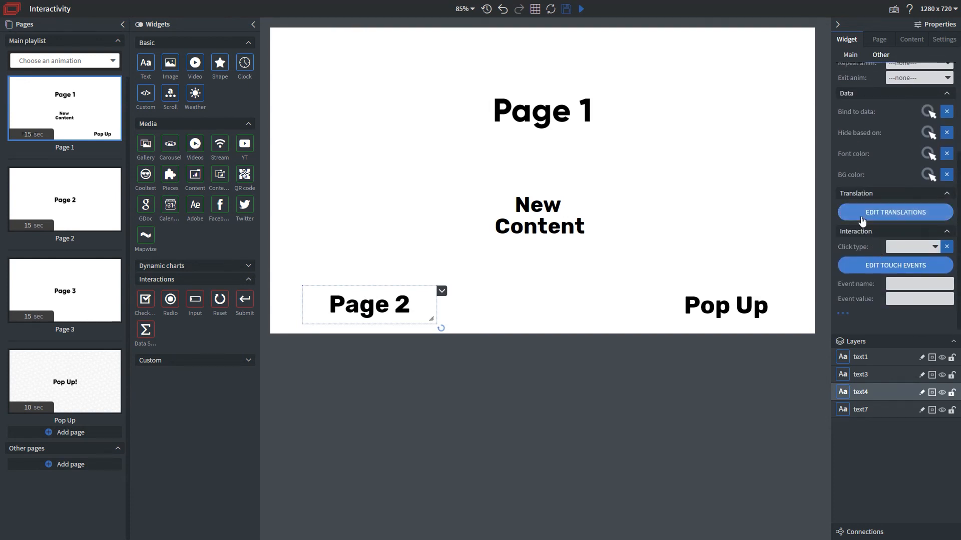
left_click(921, 248)
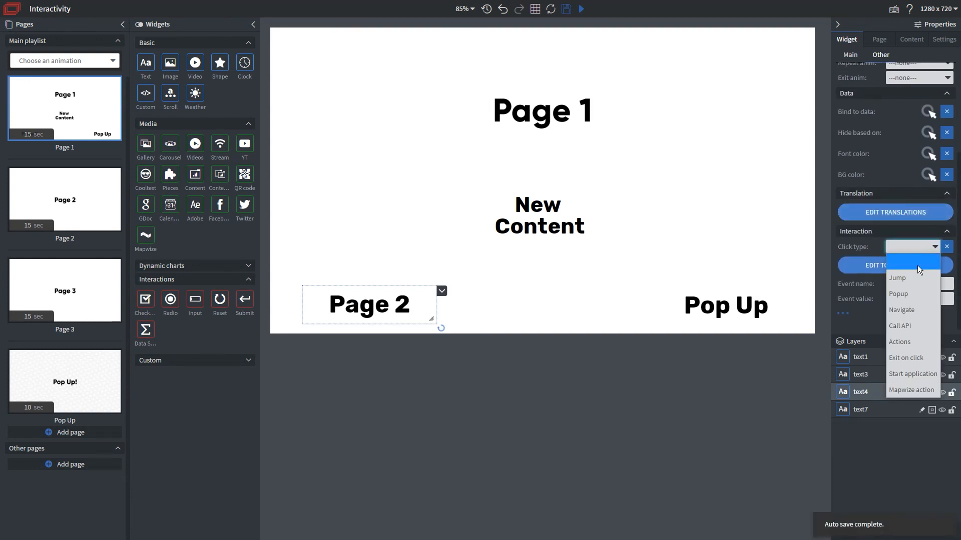
left_click(896, 346)
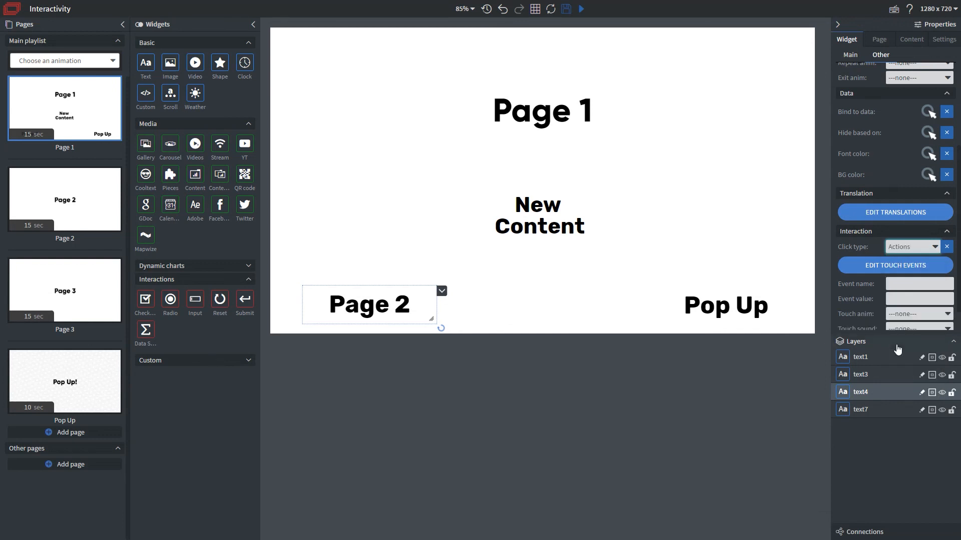
left_click(861, 270)
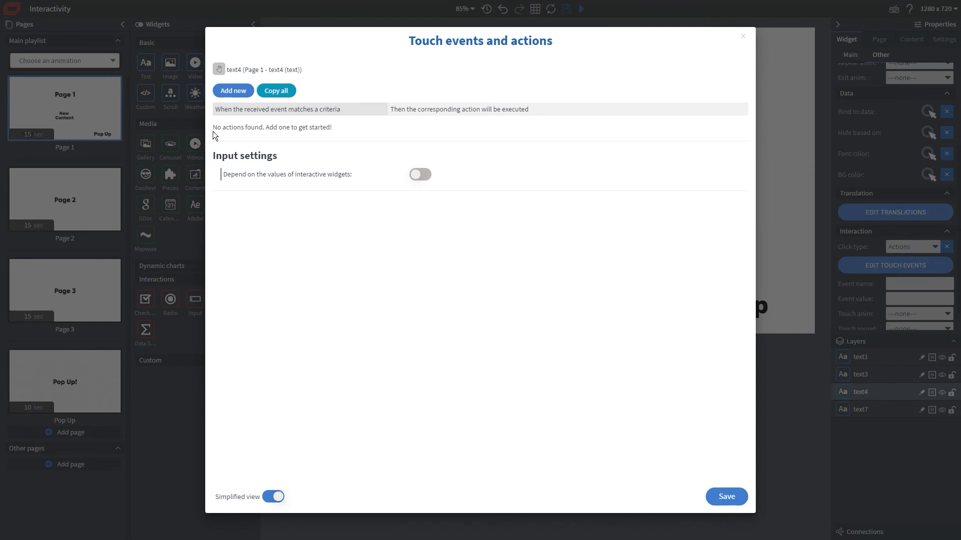
Step: Add two touch actions, the first a Jump to with Page 2 as its page and the second an Animate widget action
left_click(242, 93)
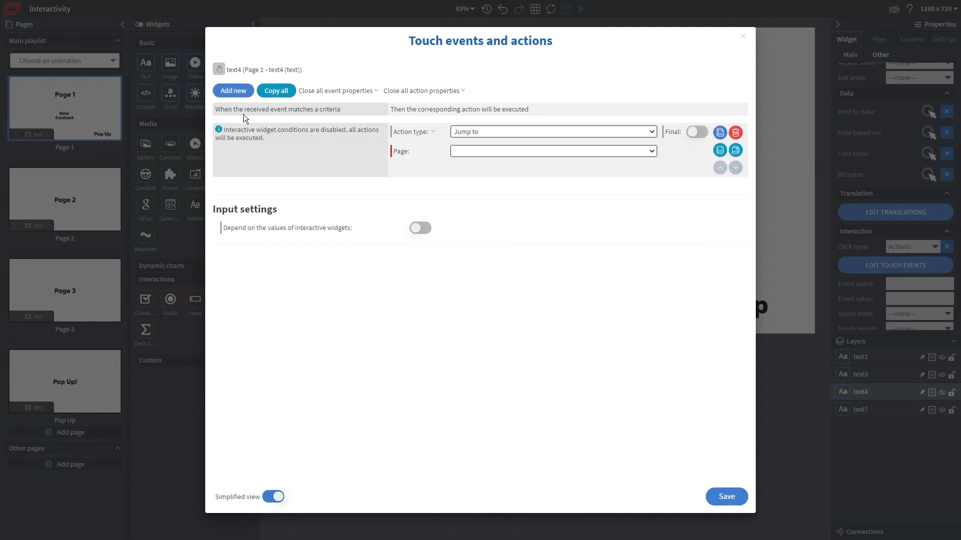
left_click(223, 92)
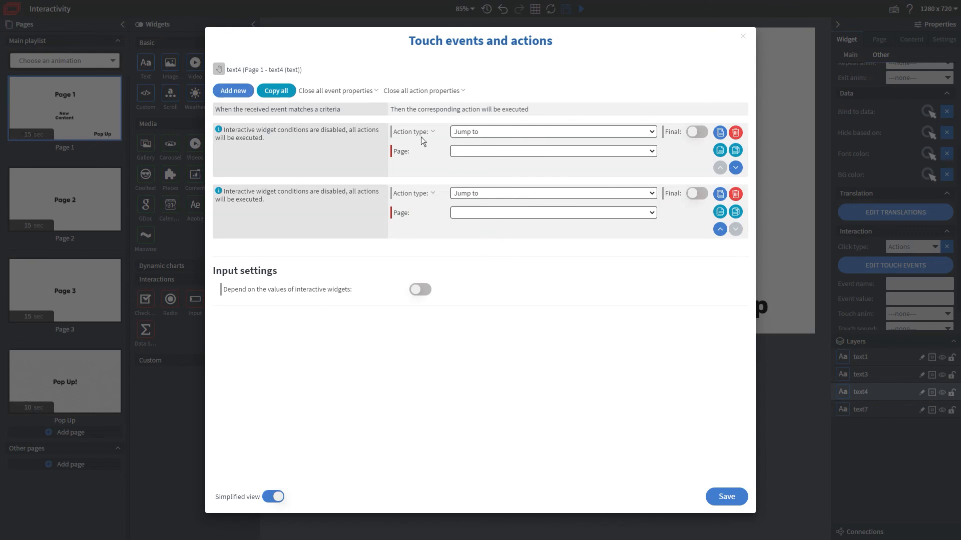
left_click(473, 131)
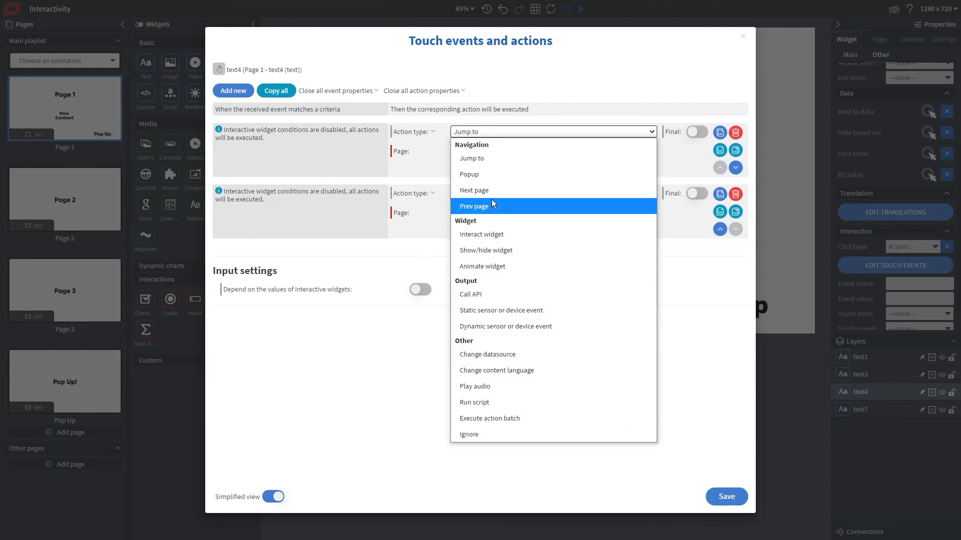
left_click(468, 158)
left_click(456, 195)
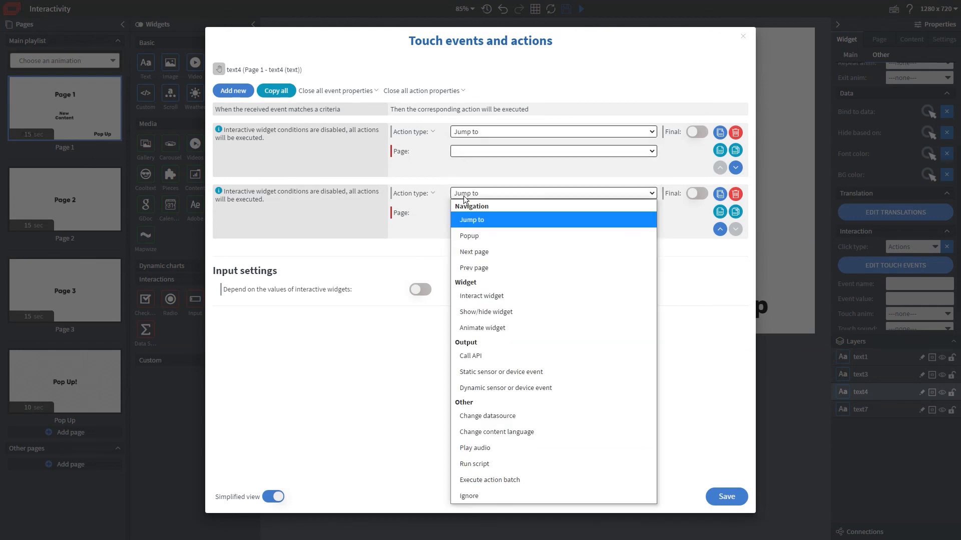
left_click(511, 328)
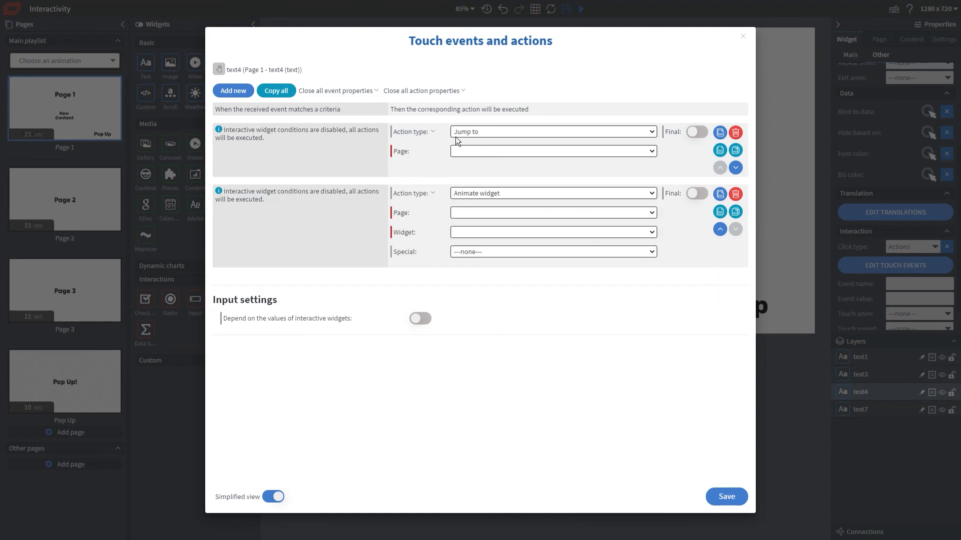
left_click(460, 151)
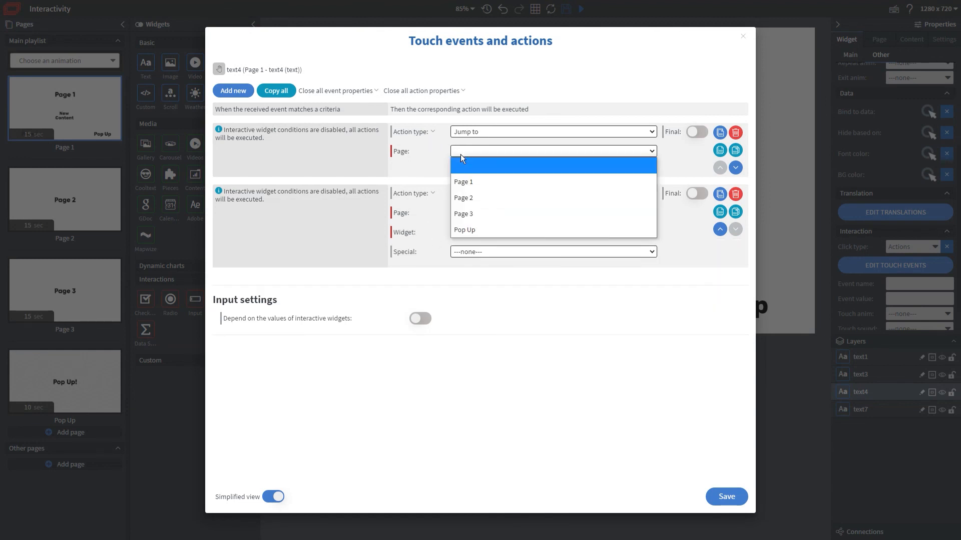
left_click(470, 199)
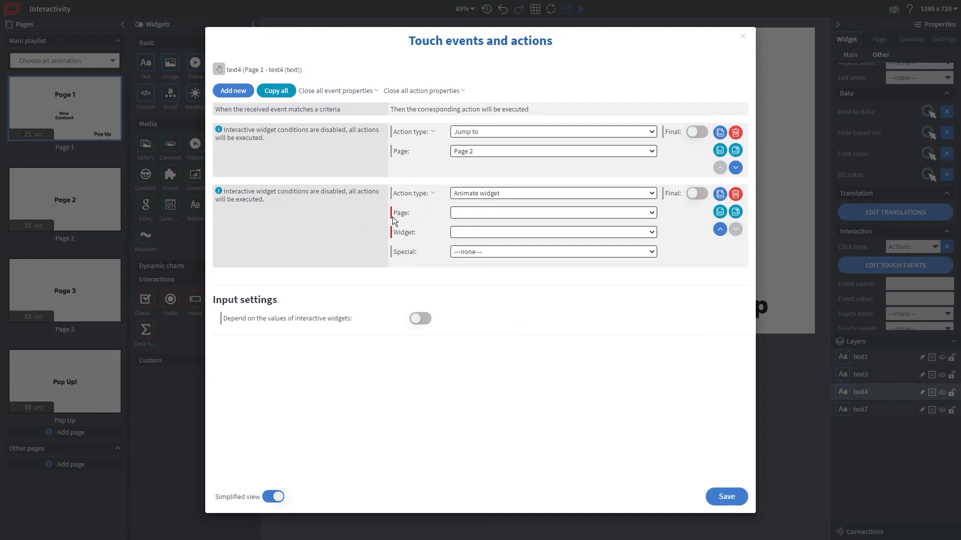
Step: Configure the Animate widget action for text1 on Page 2 with the tada special animation, and save the touch events
left_click(470, 214)
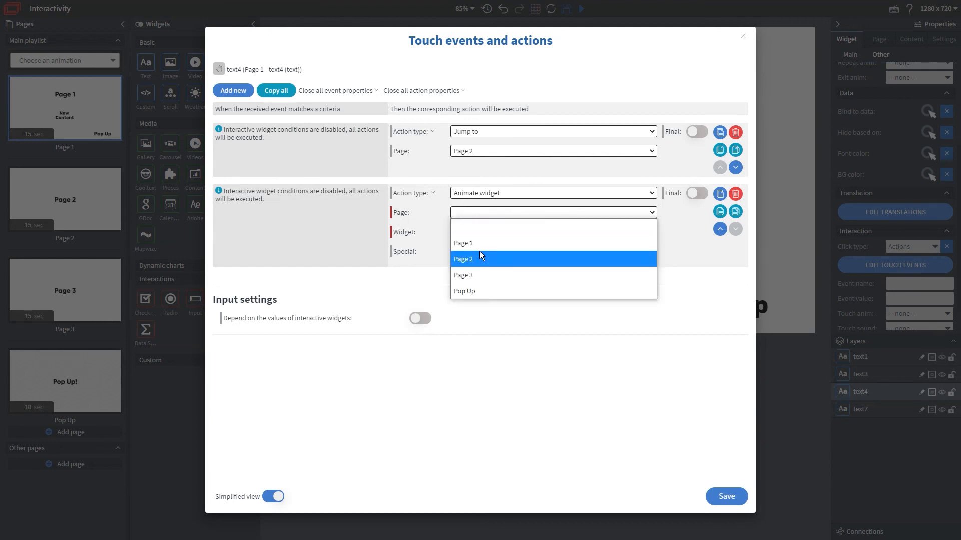
left_click(479, 256)
left_click(470, 233)
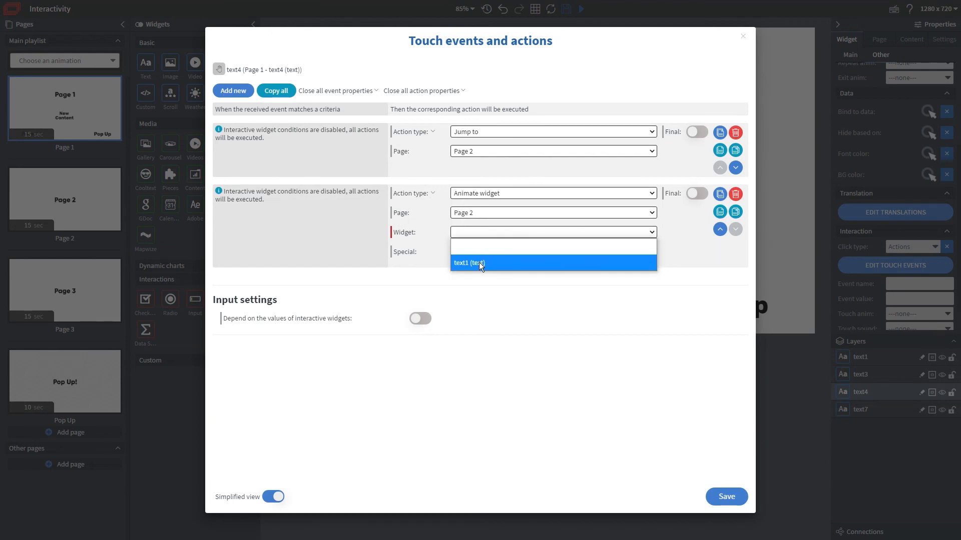
left_click(478, 262)
left_click(469, 251)
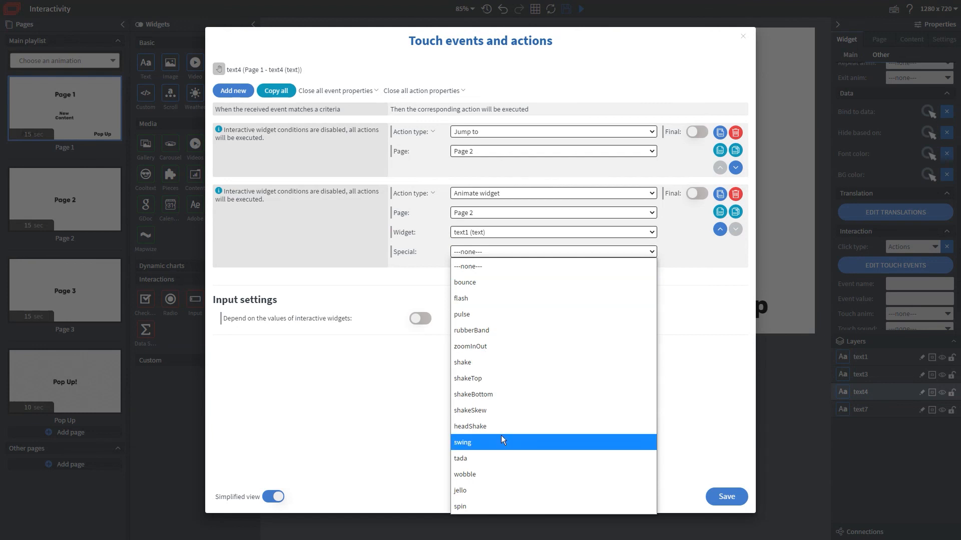
left_click(459, 458)
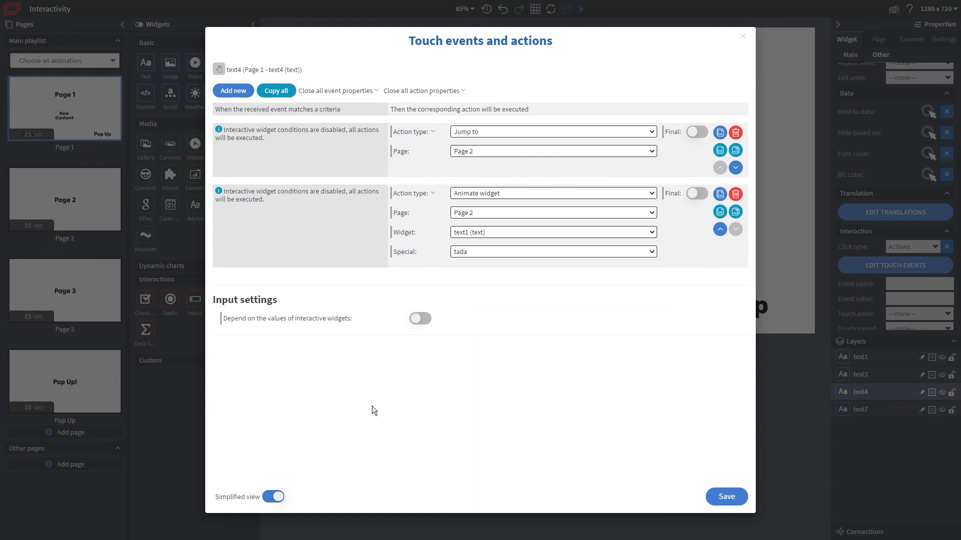
left_click(727, 497)
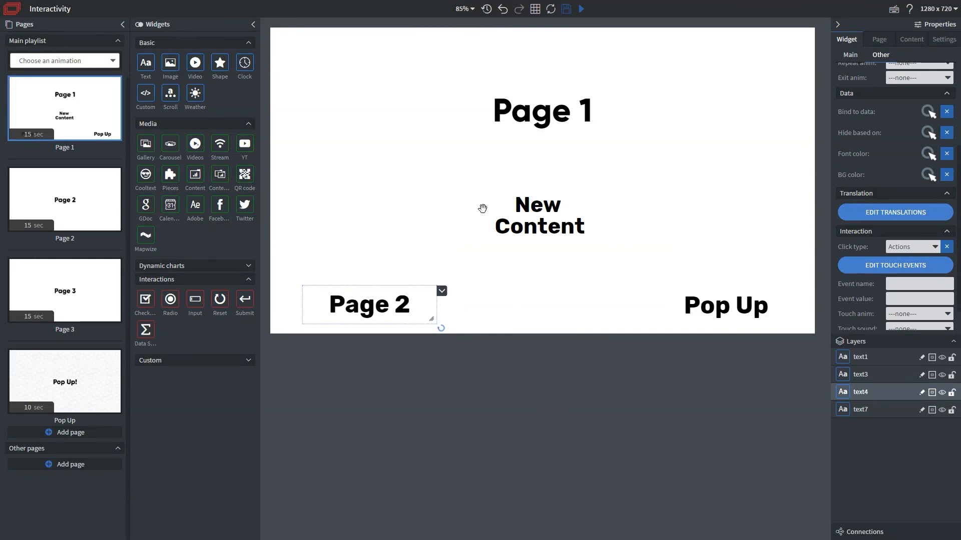
Step: Save the content and test the "Page 2" text's jump and animation actions in a preview from the start
left_click(565, 11)
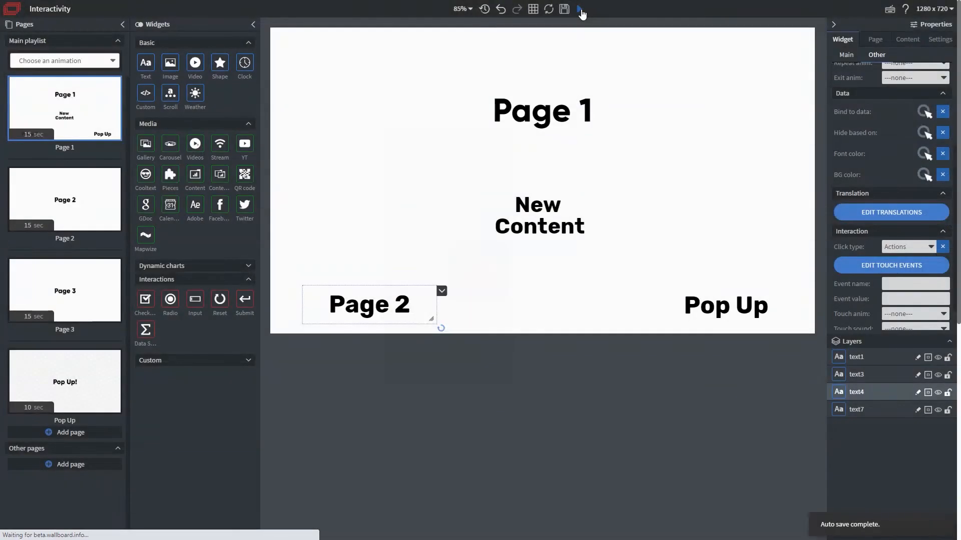
left_click(581, 12)
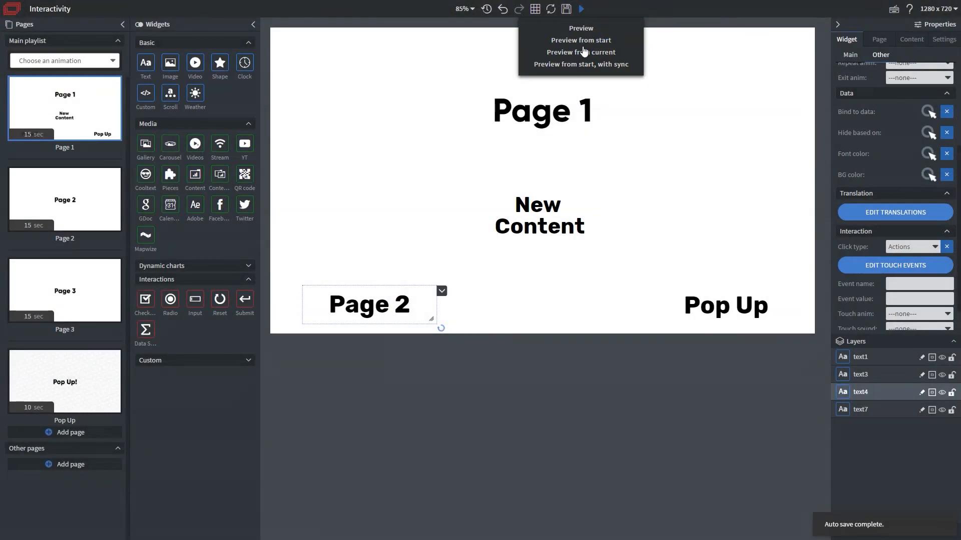
left_click(581, 41)
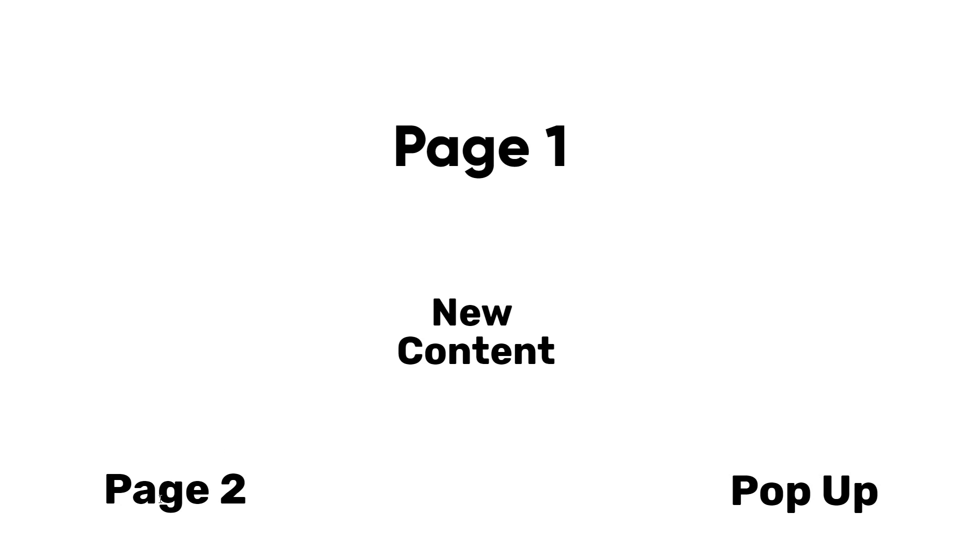
left_click(154, 508)
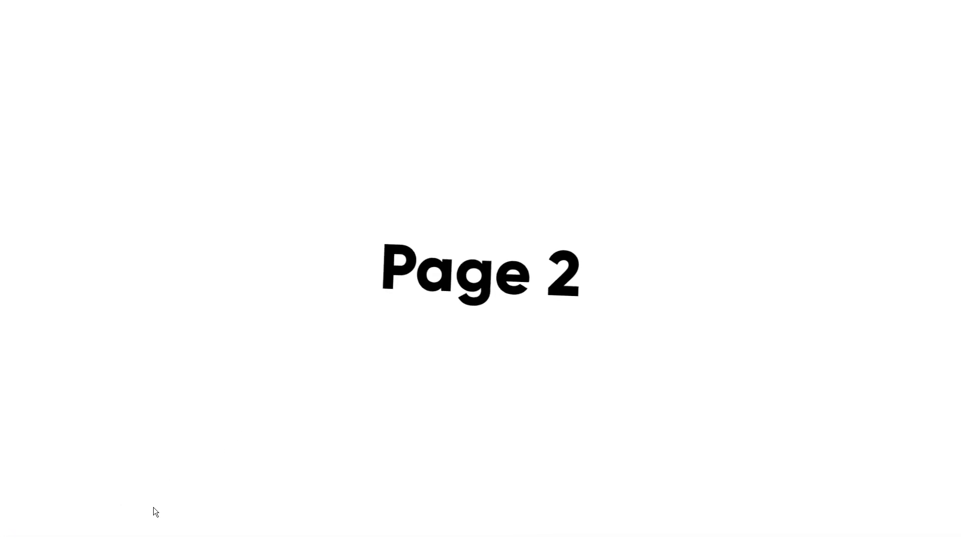